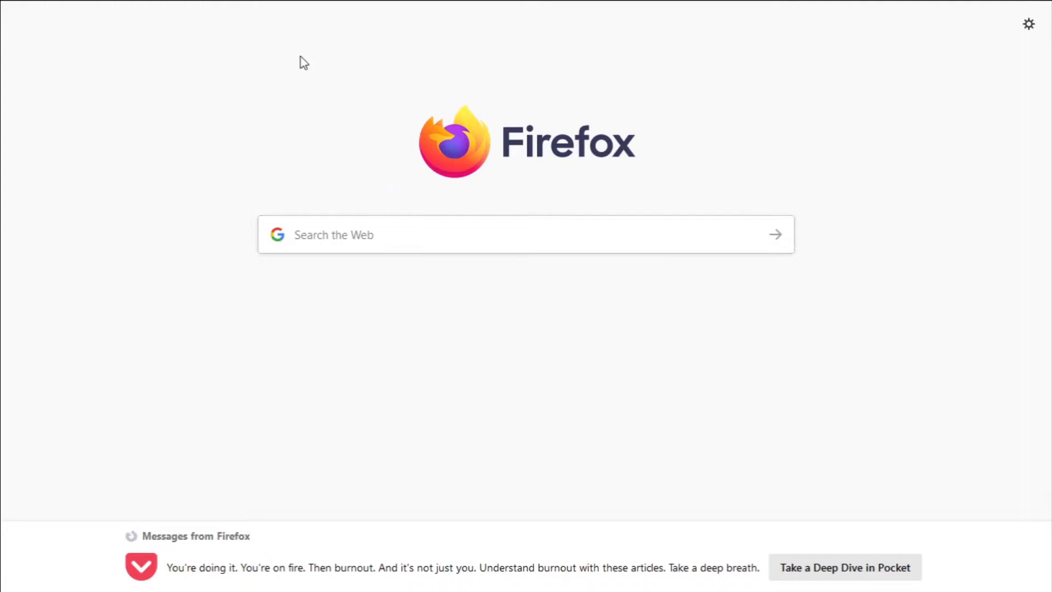
# Go to google.com/analytics and choose Start for free
pyautogui.moveTo(263, 9)
pyautogui.click(273, 48)
pyautogui.write('goog')
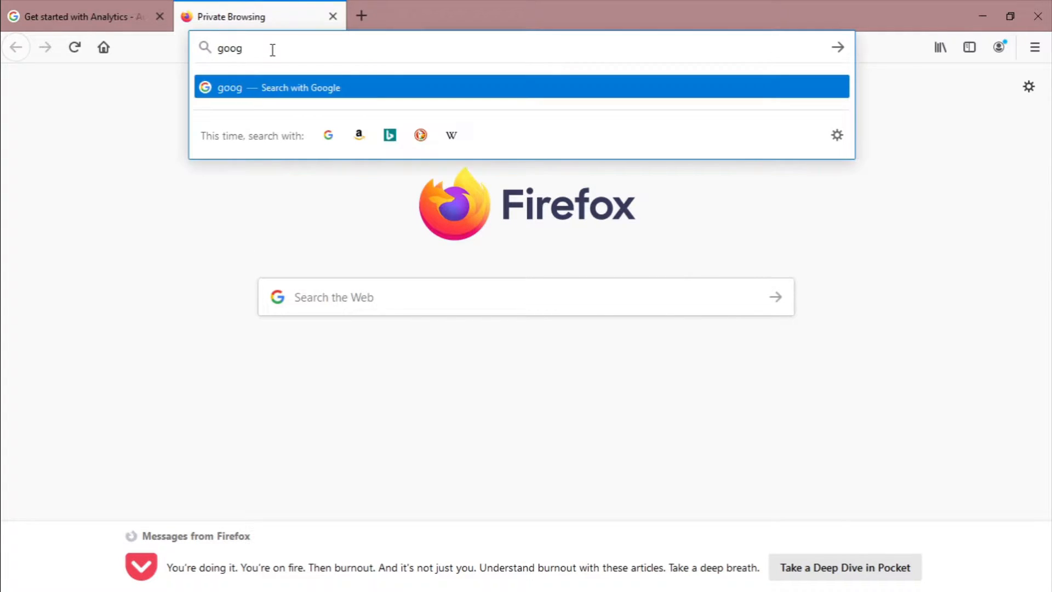
pyautogui.write('le.com/analytics')
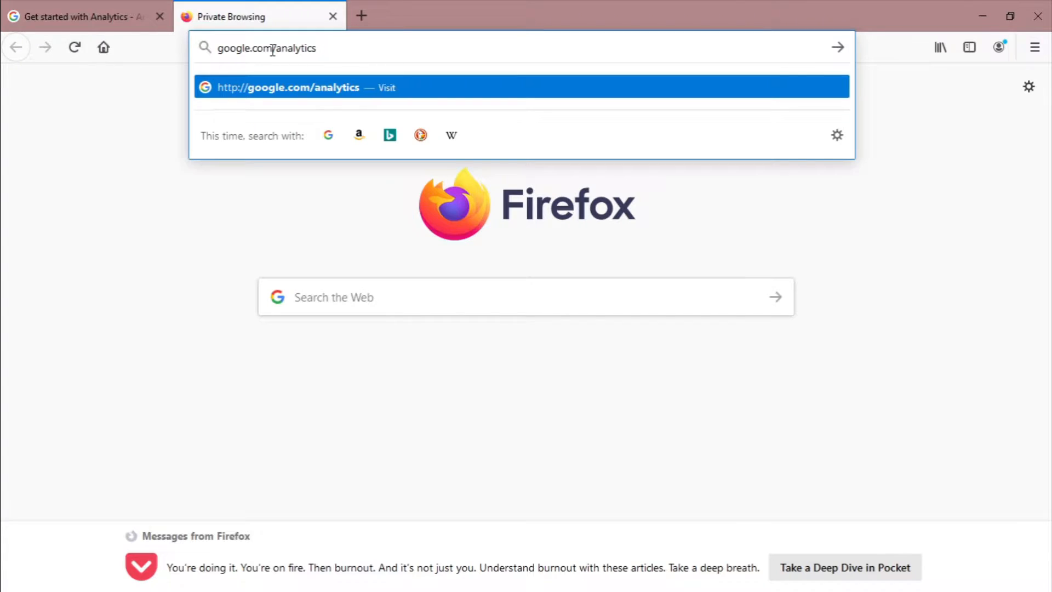
pyautogui.press('Return')
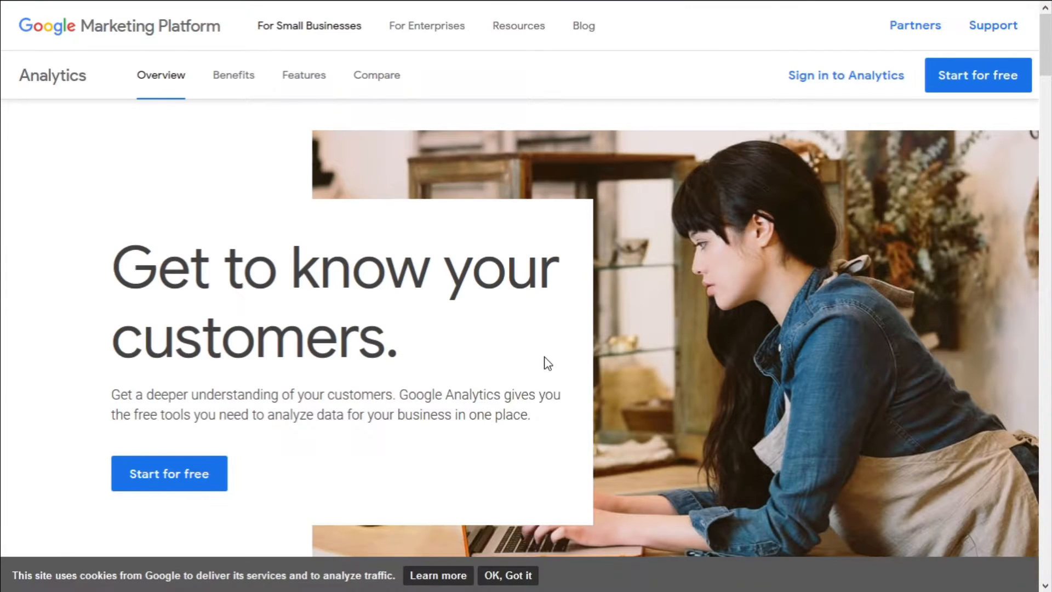
pyautogui.click(1004, 85)
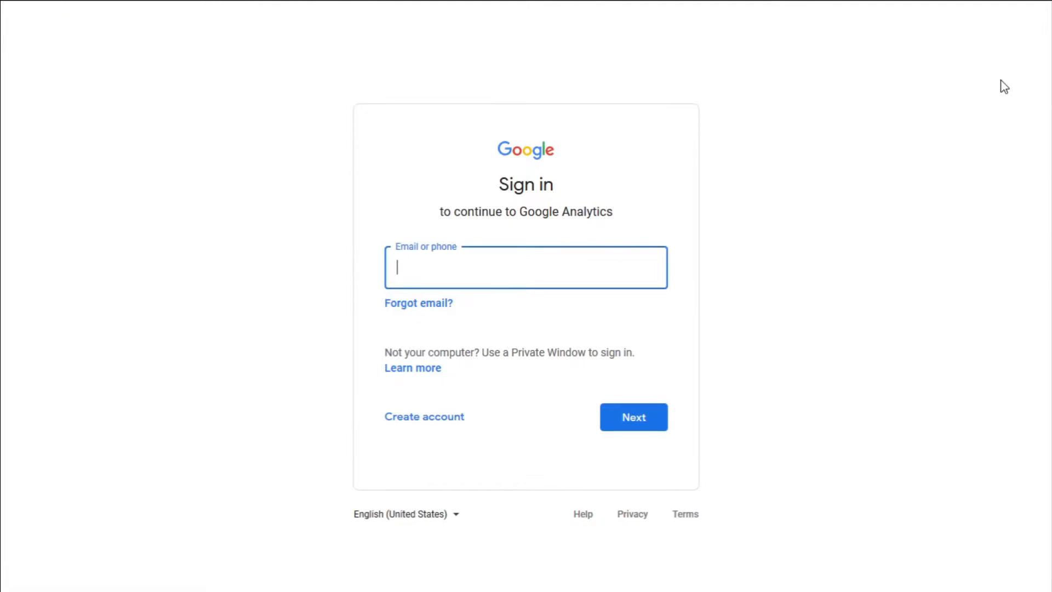
# Sign in with the Google account e-mail and password, then start measuring
pyautogui.click(450, 268)
pyautogui.write('[blurred email]')
pyautogui.click(616, 417)
pyautogui.write('[blurred password]')
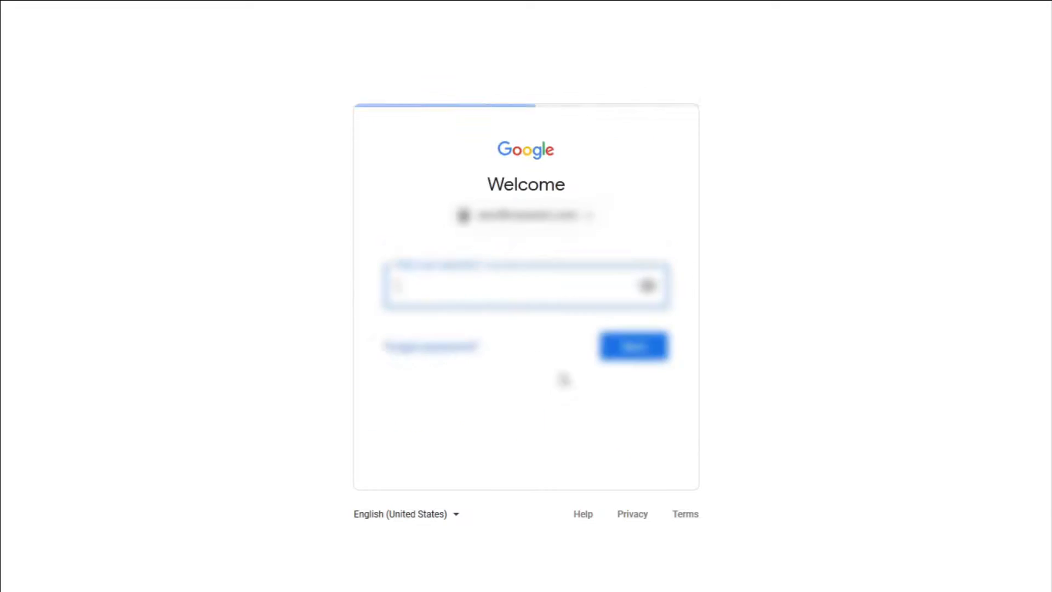
pyautogui.press('Return')
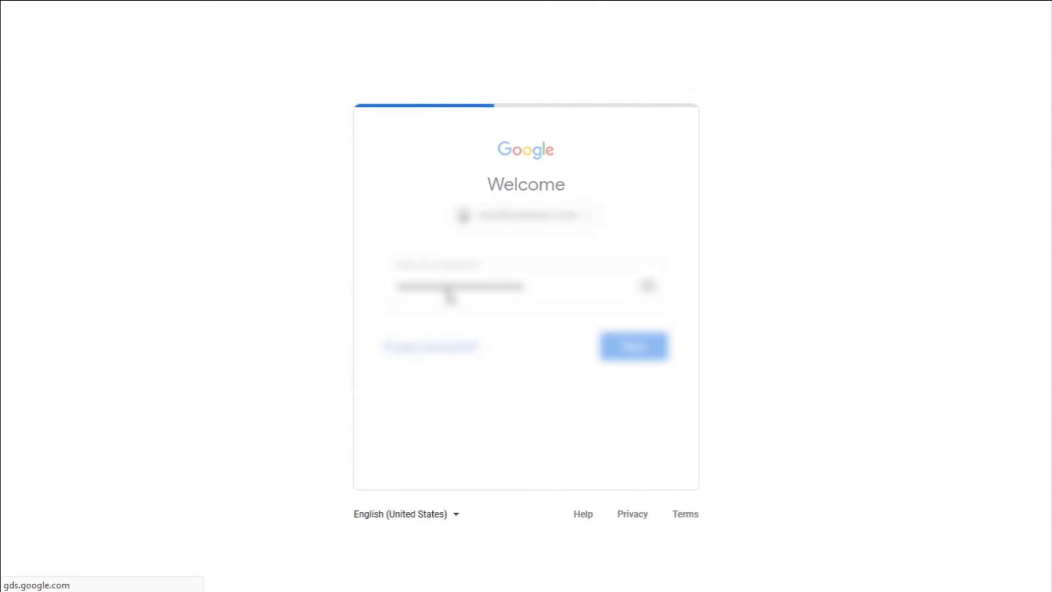
pyautogui.click(506, 245)
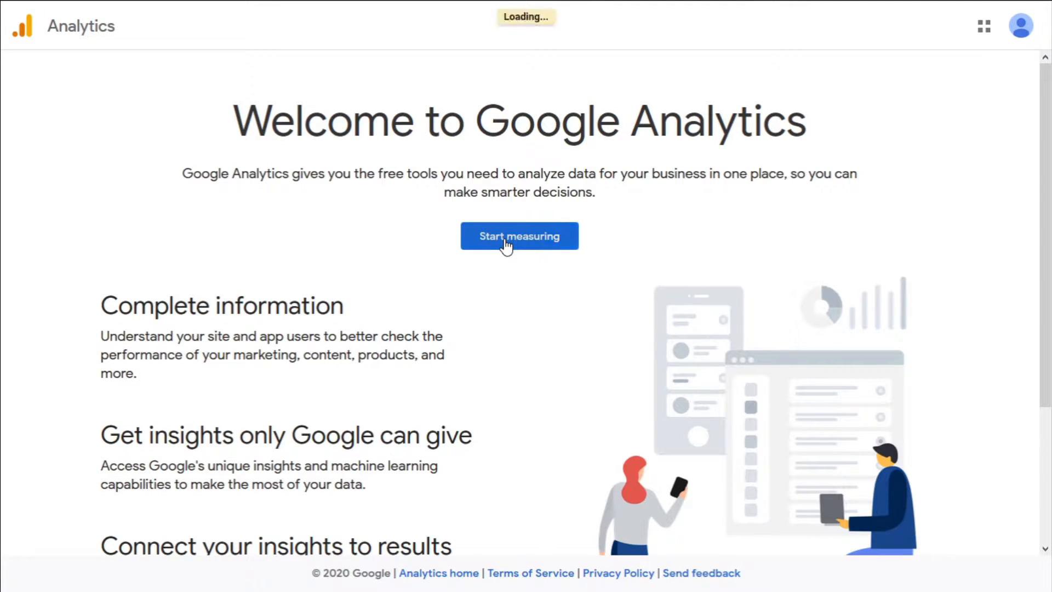
# Name the account cryptonium, keep the data-sharing options ticked, and continue
pyautogui.write('cryptonium')
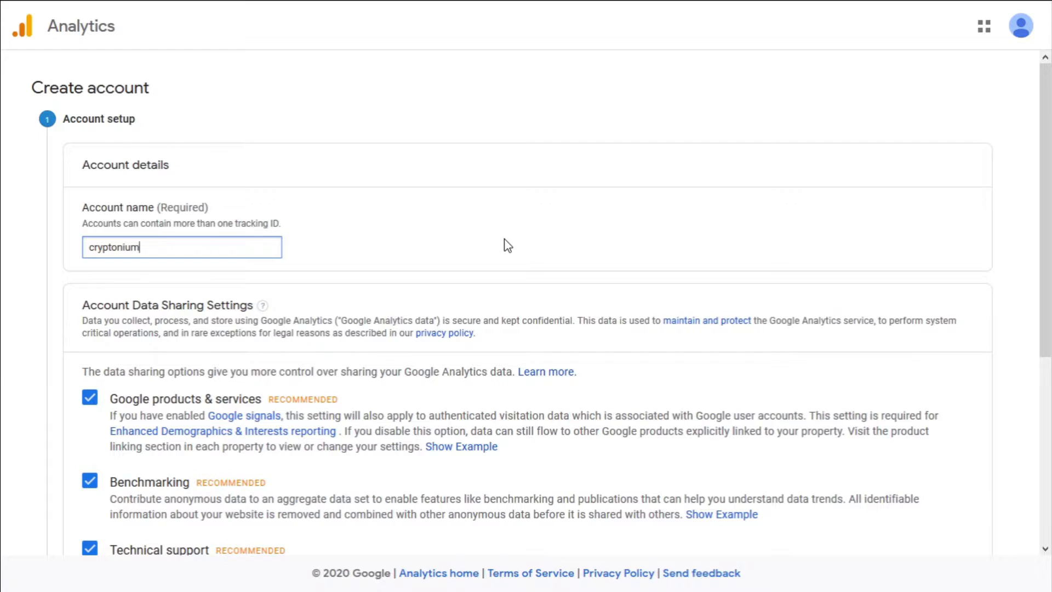
pyautogui.moveTo(146, 250); pyautogui.dragTo(95, 248)
pyautogui.click(414, 233)
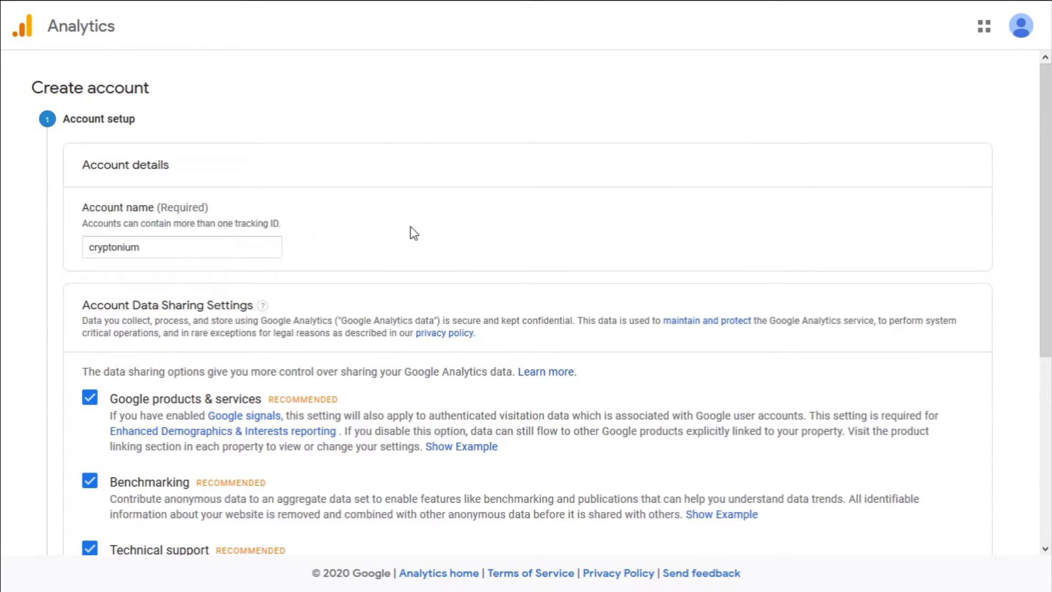
pyautogui.scroll(-2, 410, 232)
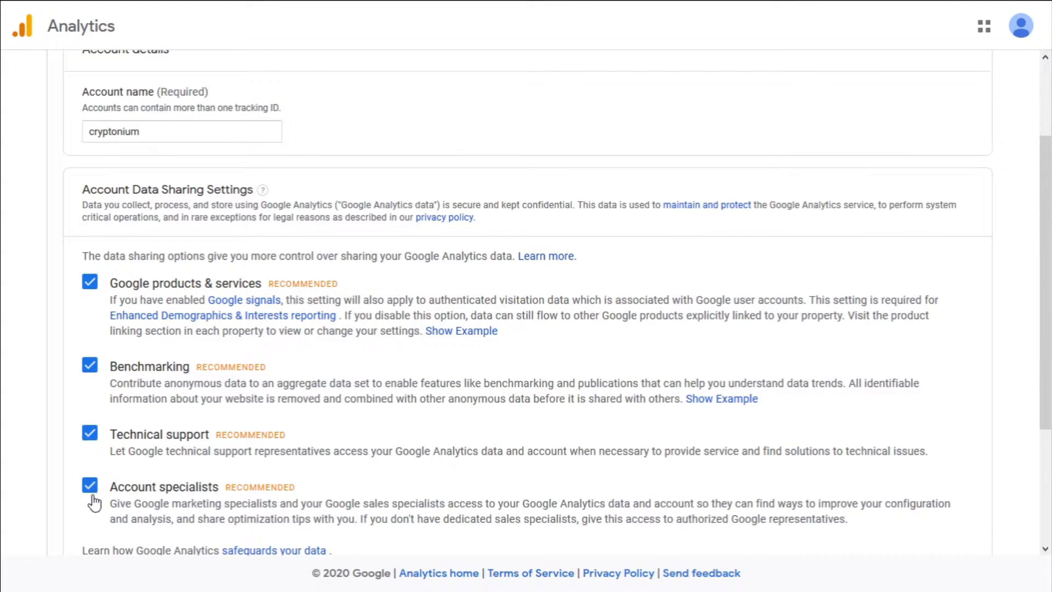
pyautogui.scroll(-3, 94, 500)
pyautogui.click(93, 448)
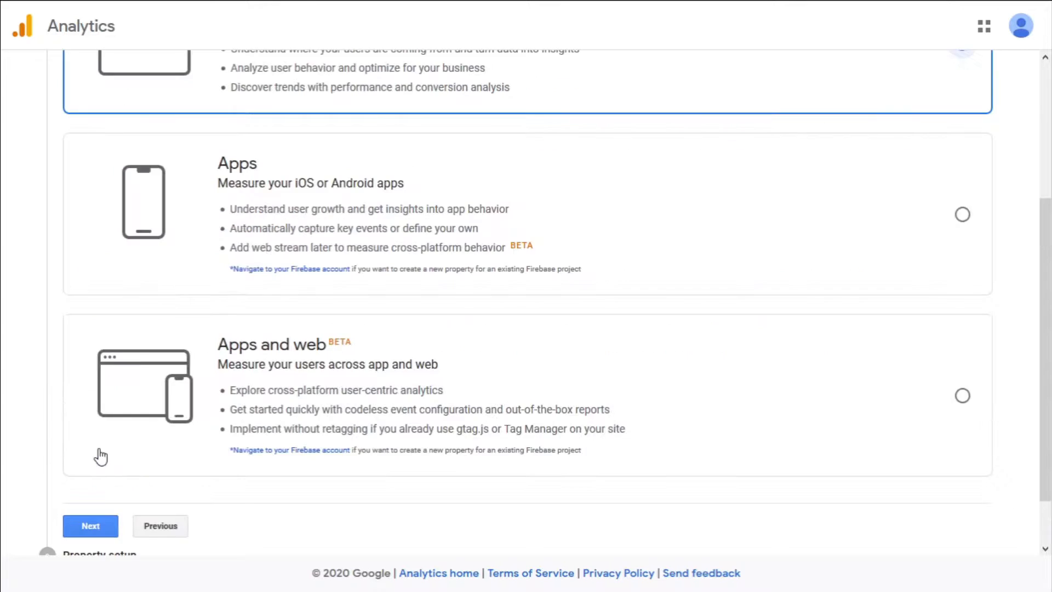
# Choose Web as what to measure and continue
pyautogui.scroll(4, 41, 401)
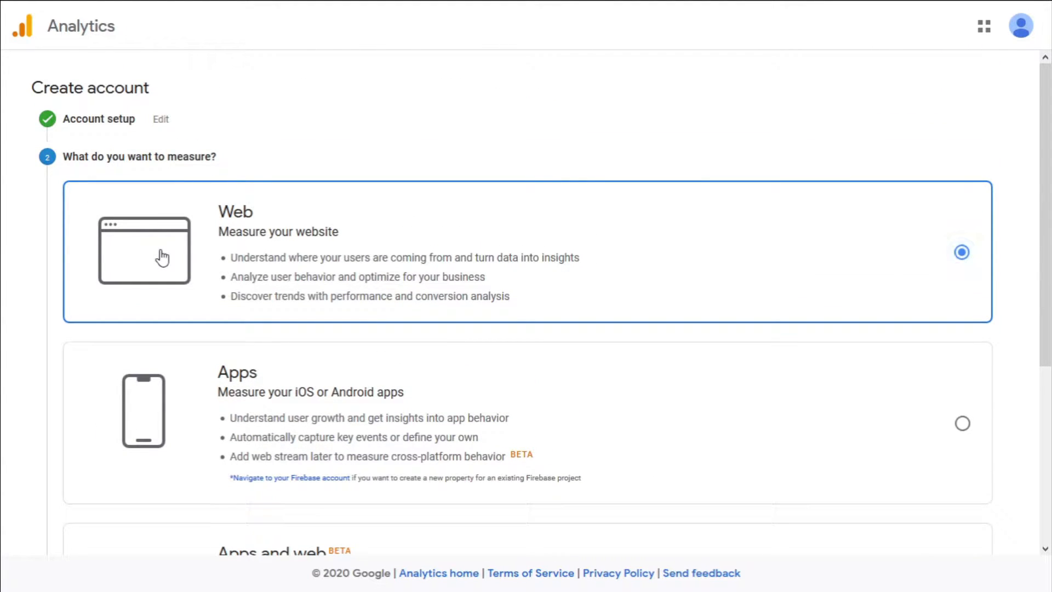
pyautogui.scroll(-5, 159, 260)
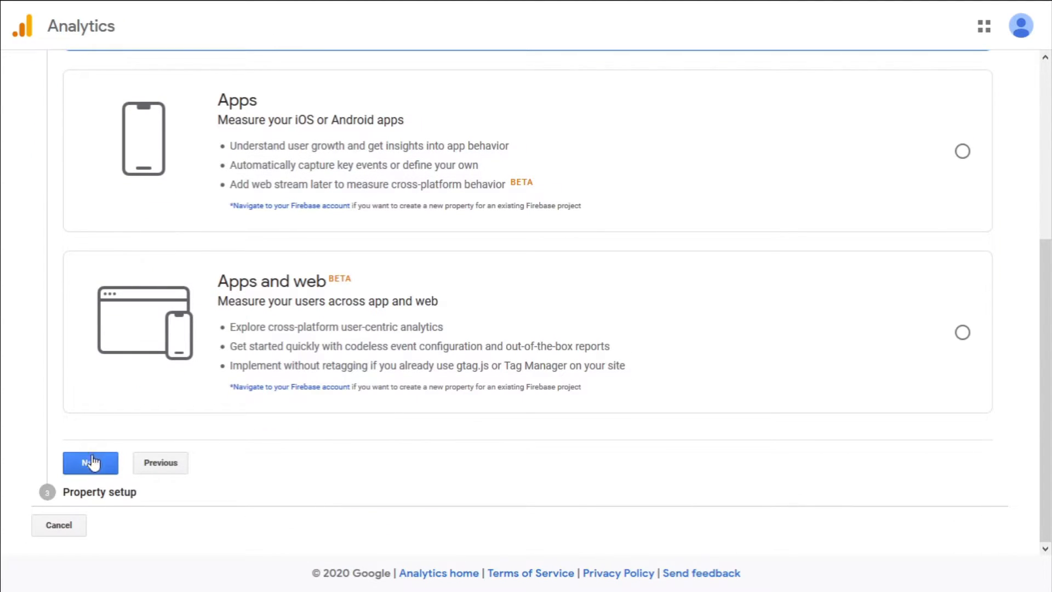
pyautogui.click(90, 462)
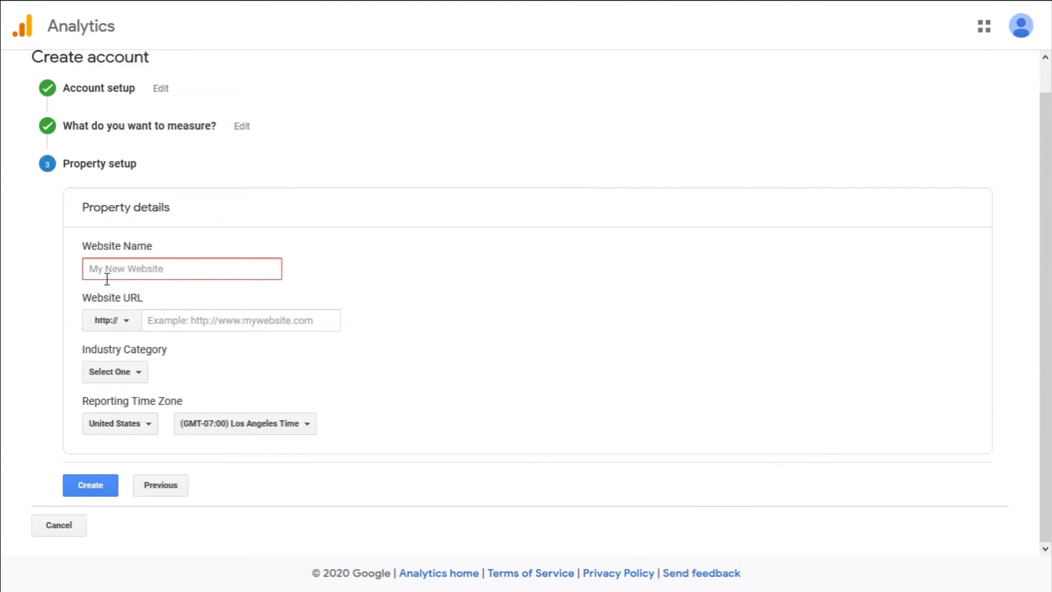
pyautogui.write('cryptonium')
pyautogui.click(122, 326)
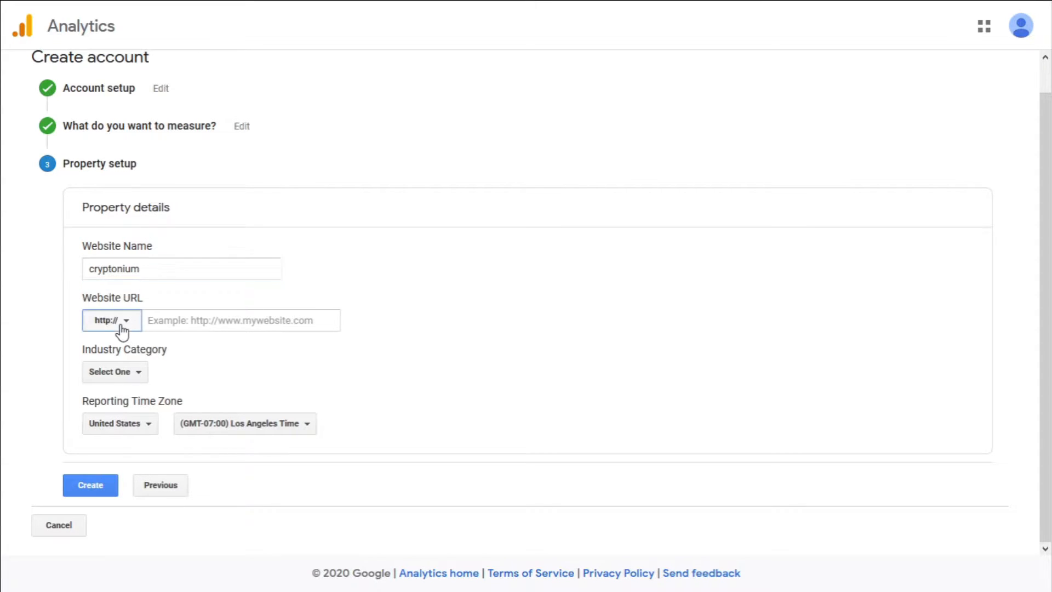
pyautogui.click(124, 373)
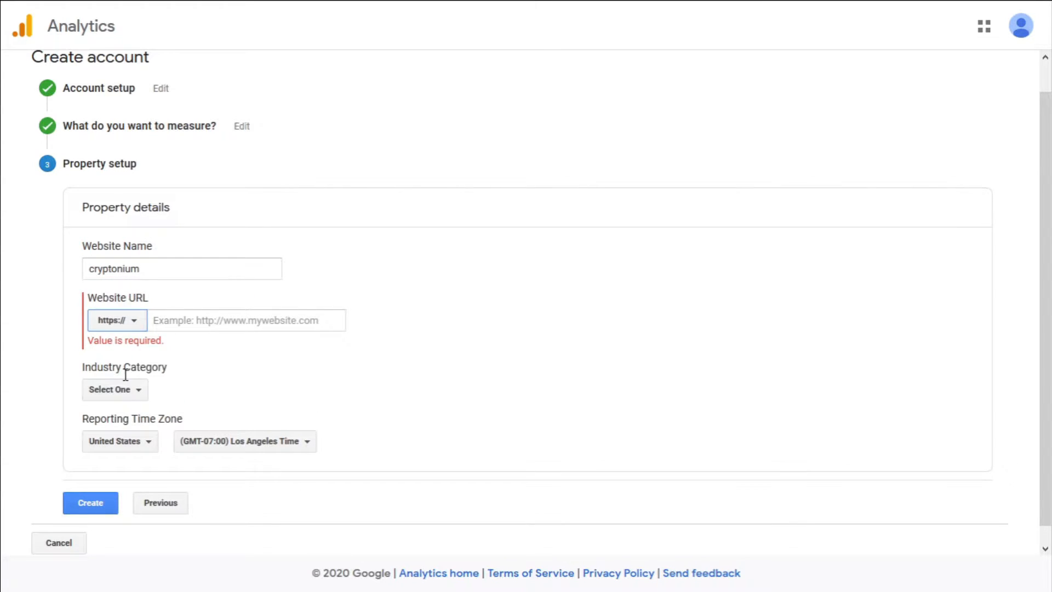
pyautogui.click(163, 323)
pyautogui.write('cryptonium')
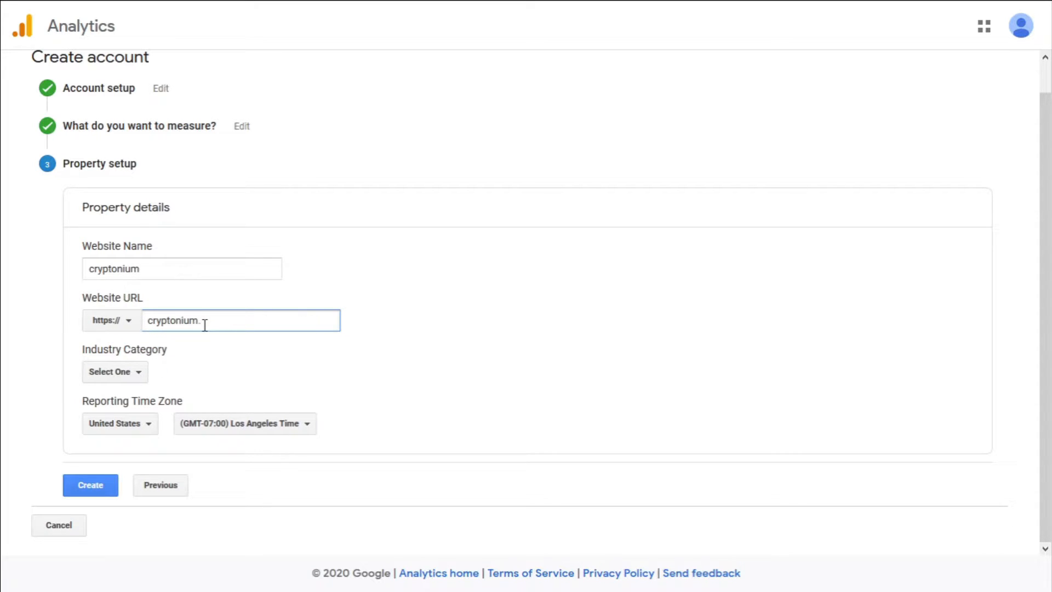
# Set industry to Other and time zone to New York, then create the property
pyautogui.click(128, 377)
pyautogui.scroll(-8, 141, 241)
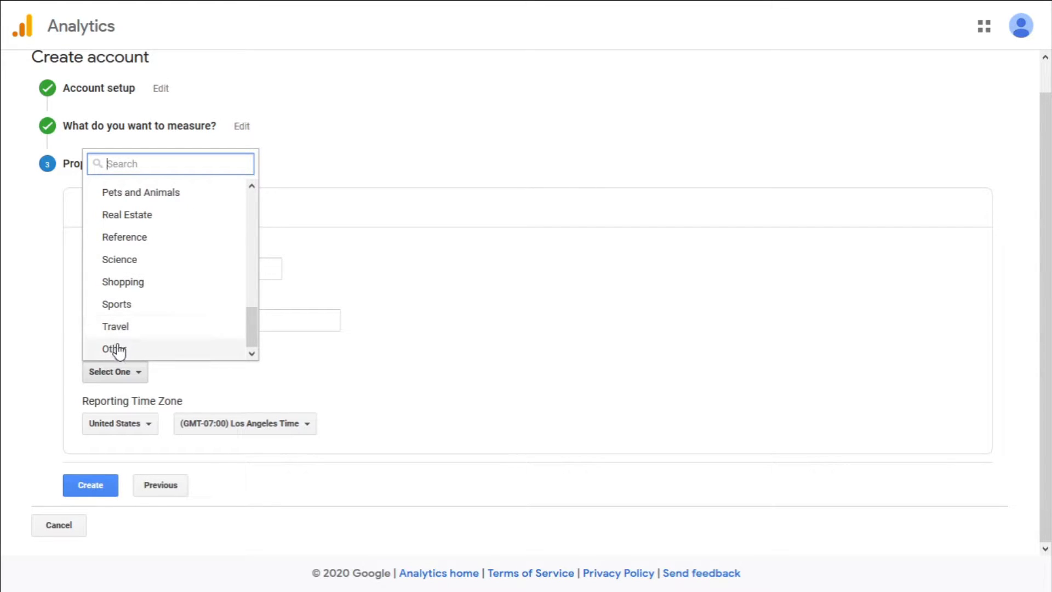
pyautogui.click(118, 349)
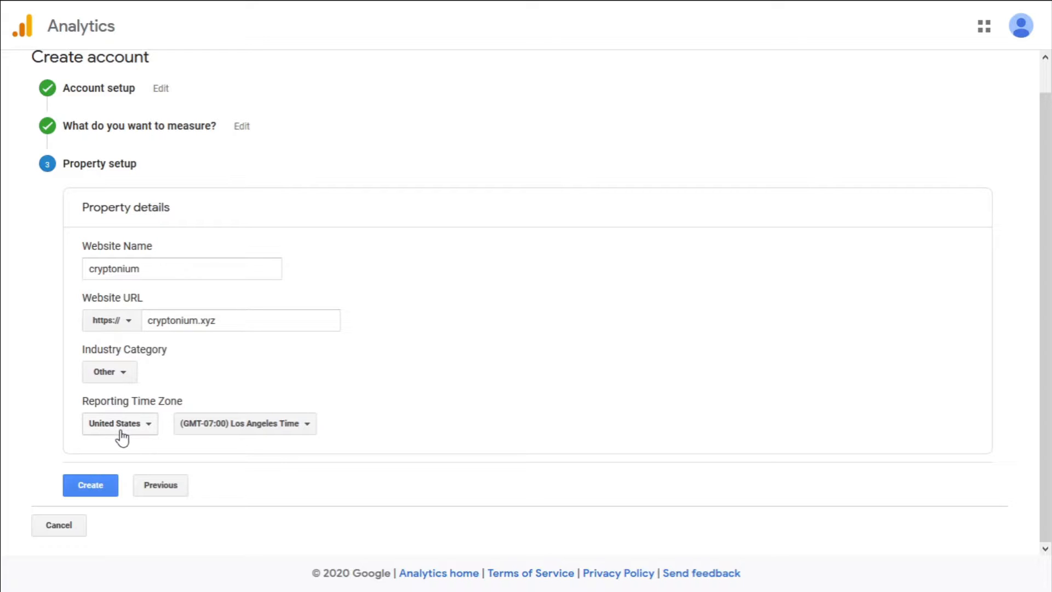
pyautogui.click(224, 428)
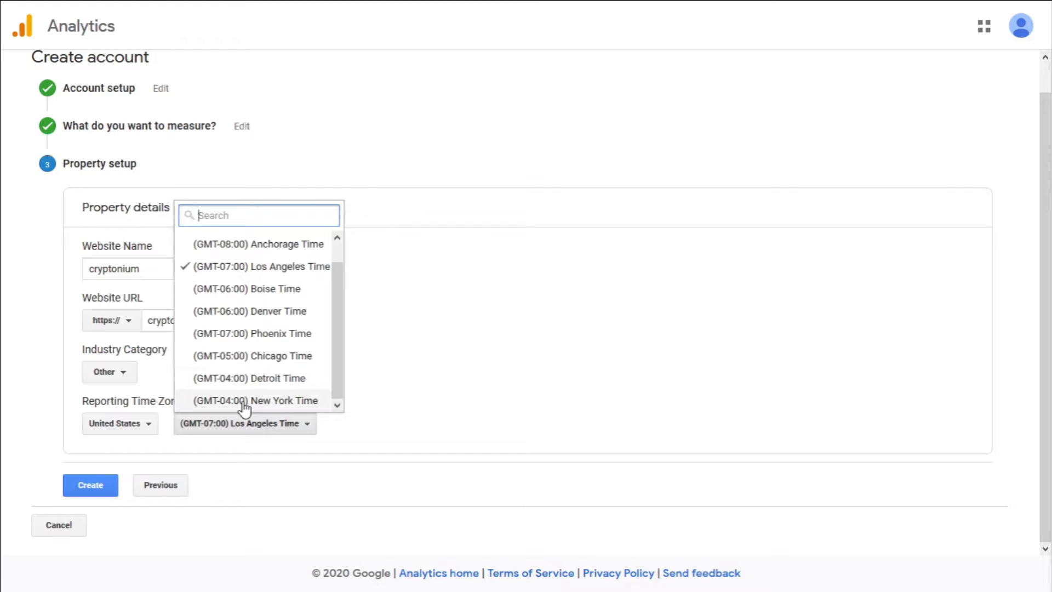
pyautogui.click(244, 401)
pyautogui.click(98, 491)
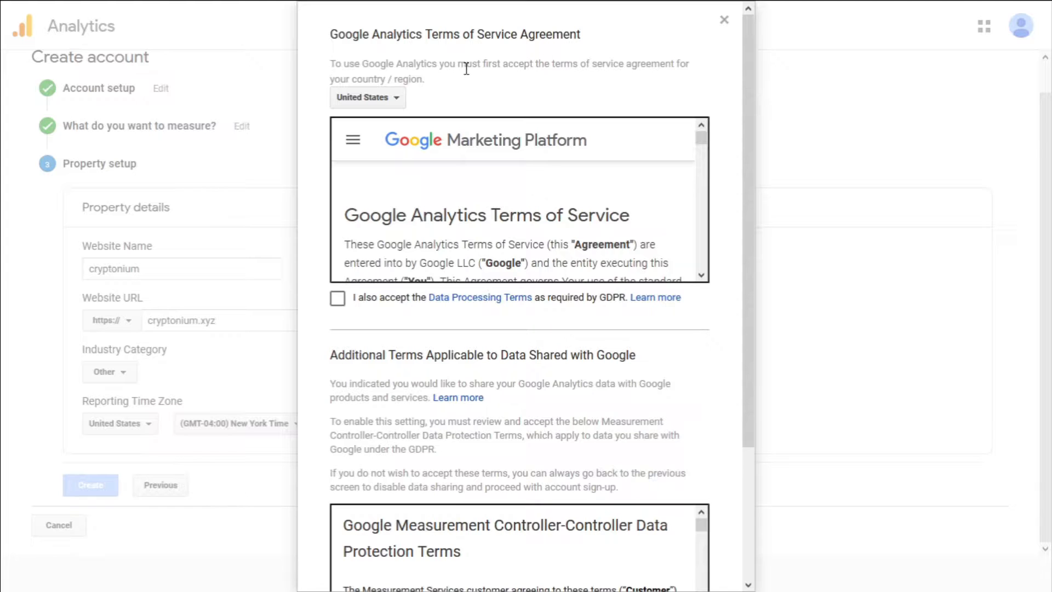
# Tick the GDPR Data Processing and data protection terms and accept the agreement
pyautogui.click(338, 299)
pyautogui.scroll(-2, 331, 351)
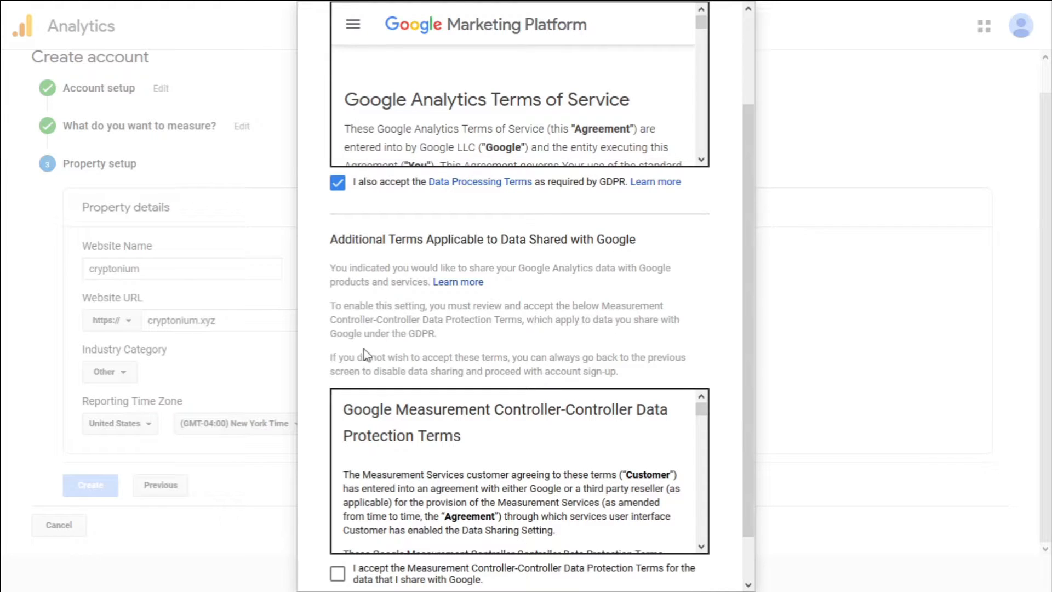
pyautogui.scroll(-1, 366, 352)
pyautogui.click(338, 521)
pyautogui.click(348, 569)
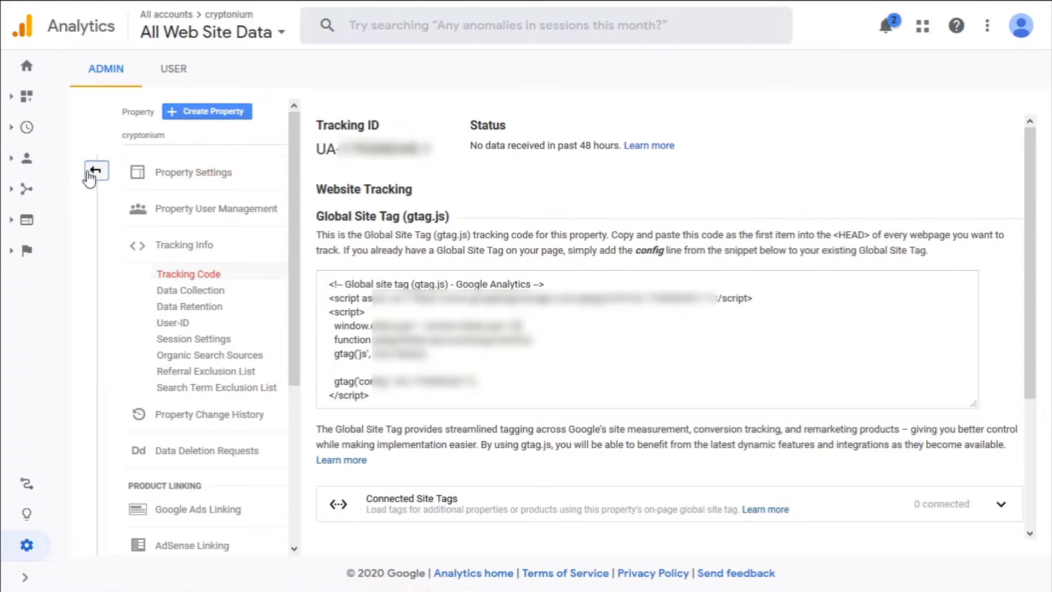
# Turn on Ecommerce and Enhanced Ecommerce reporting in the view's settings and save
pyautogui.click(95, 171)
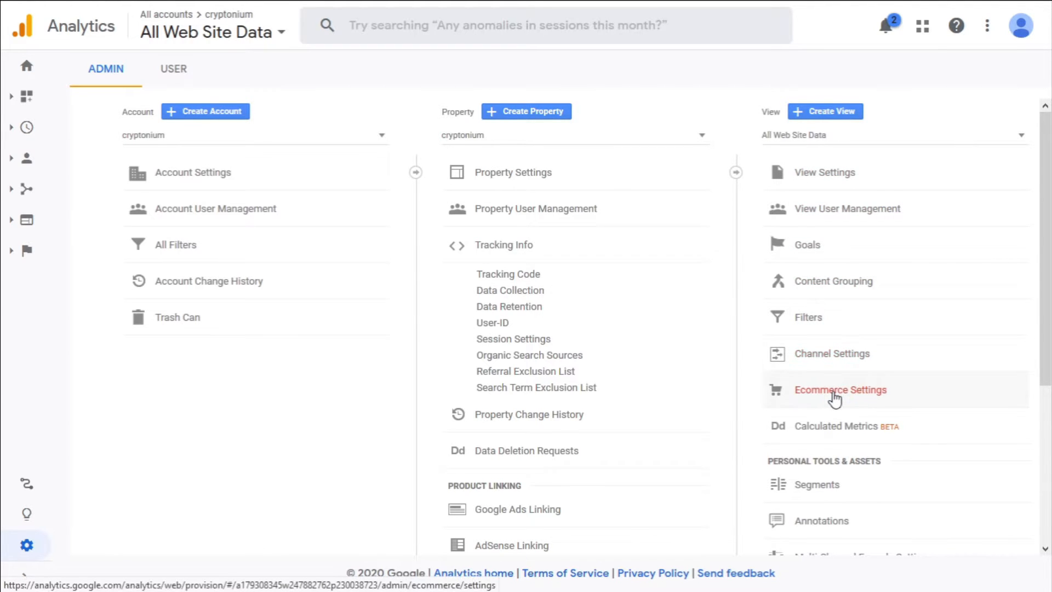
pyautogui.click(835, 390)
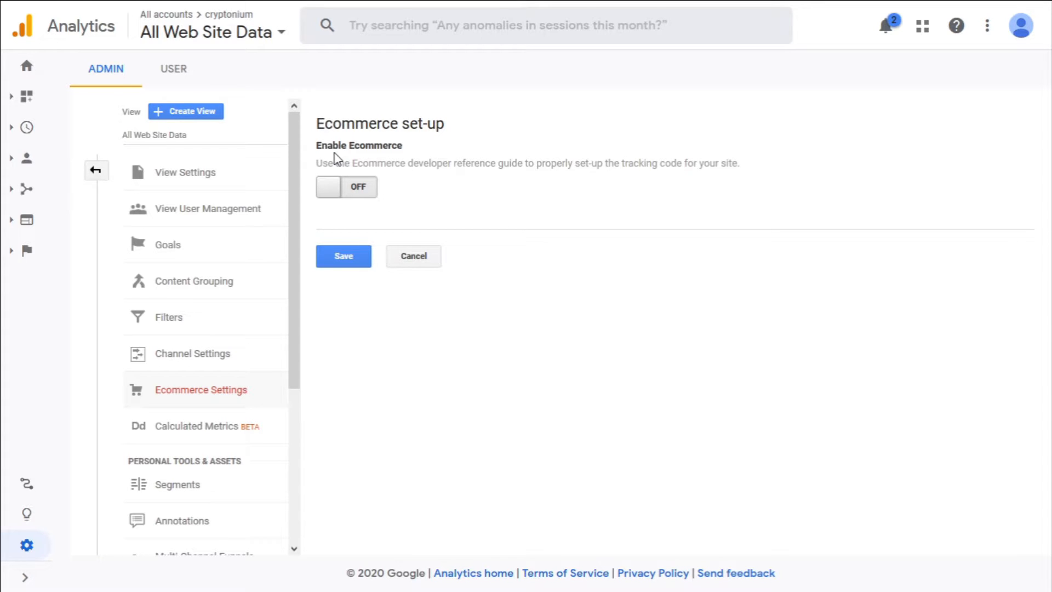
pyautogui.click(346, 192)
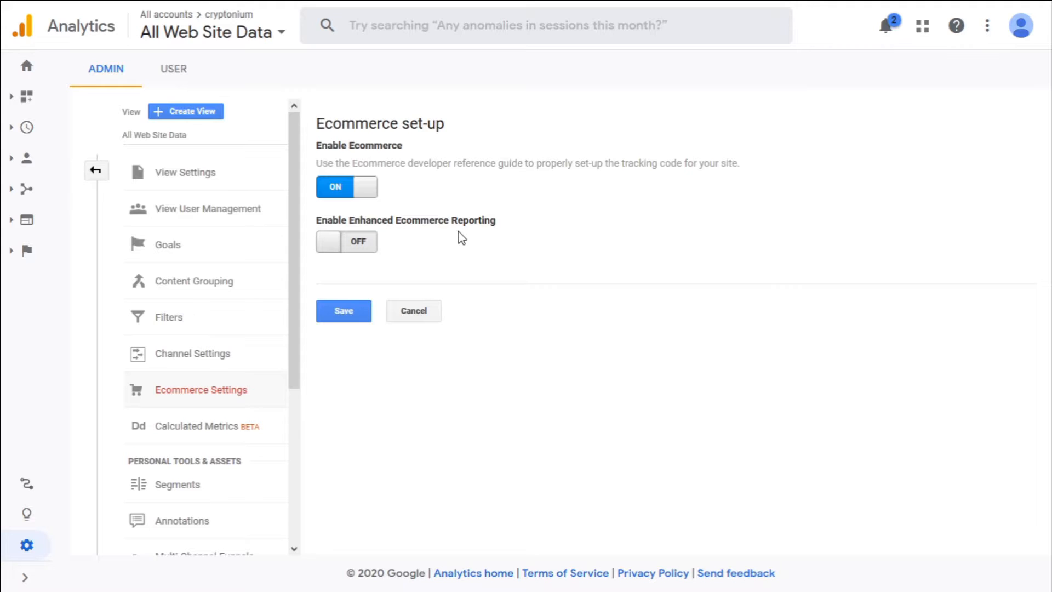
pyautogui.click(353, 245)
pyautogui.click(345, 447)
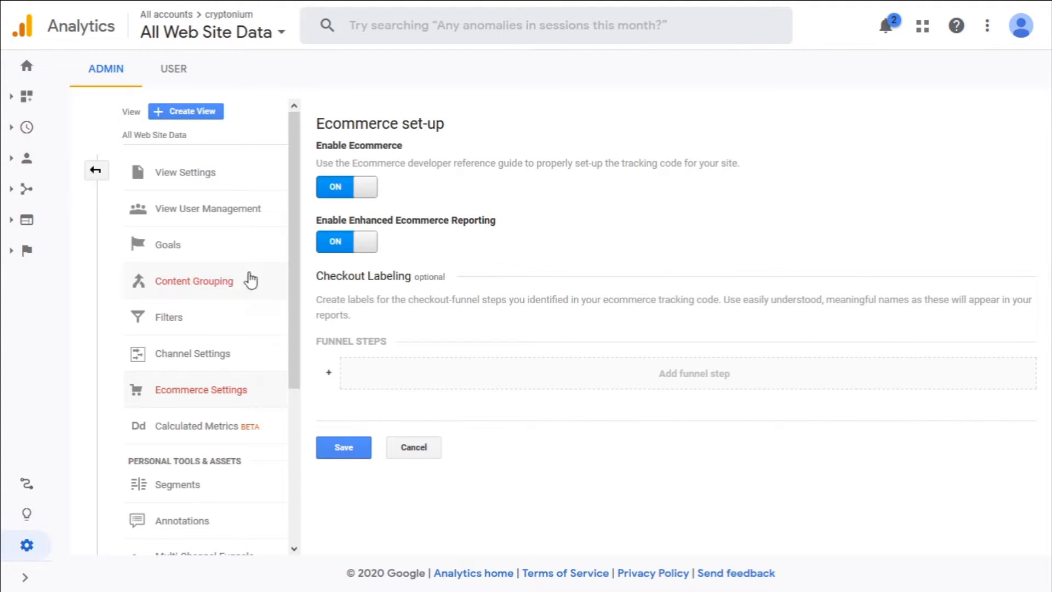
# Open the property's Tracking Code page under Tracking Info
pyautogui.click(95, 173)
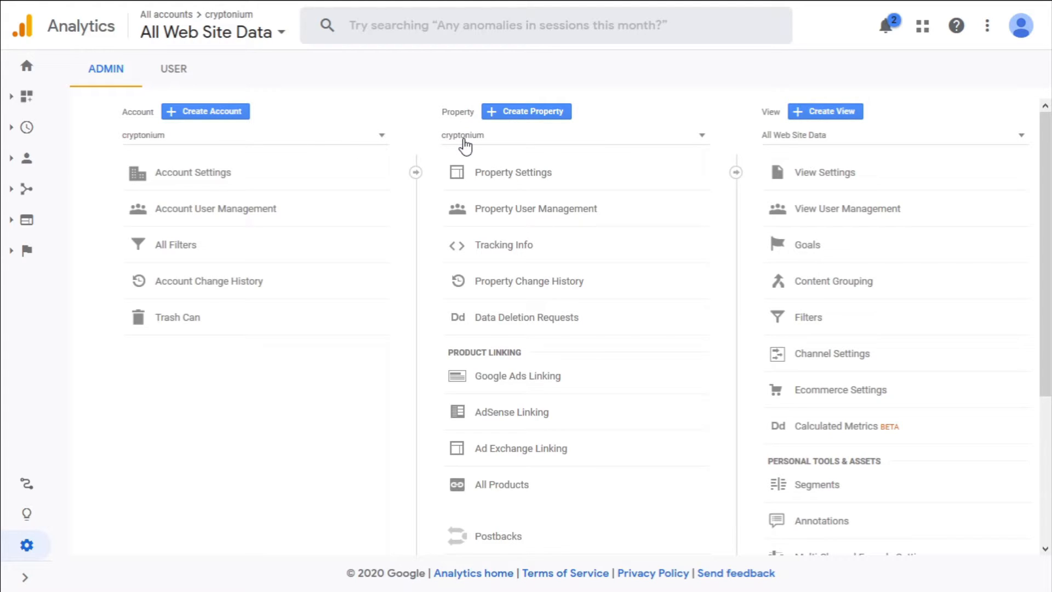
pyautogui.click(496, 245)
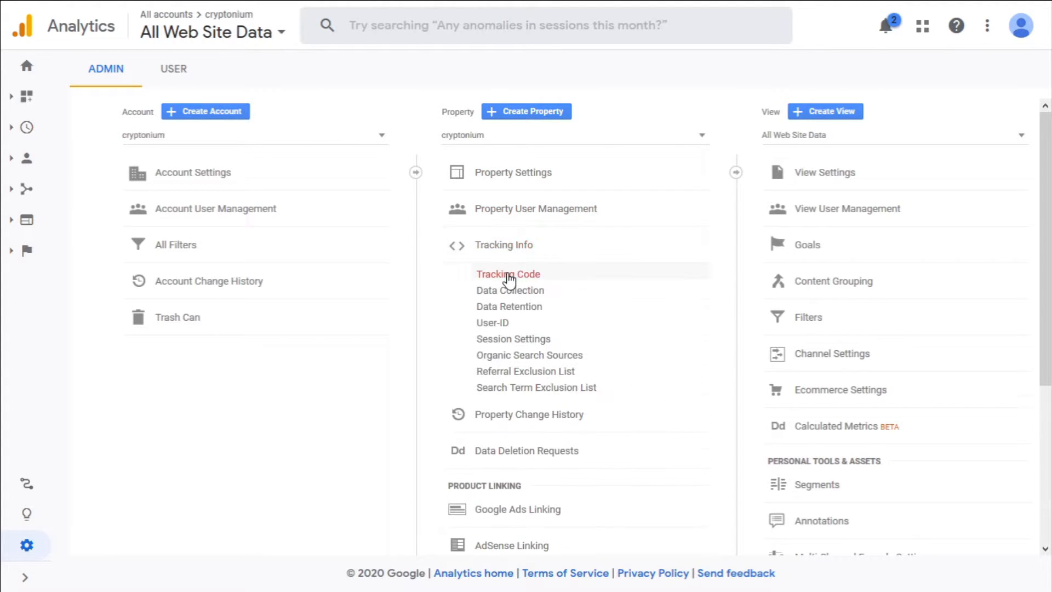
pyautogui.click(508, 274)
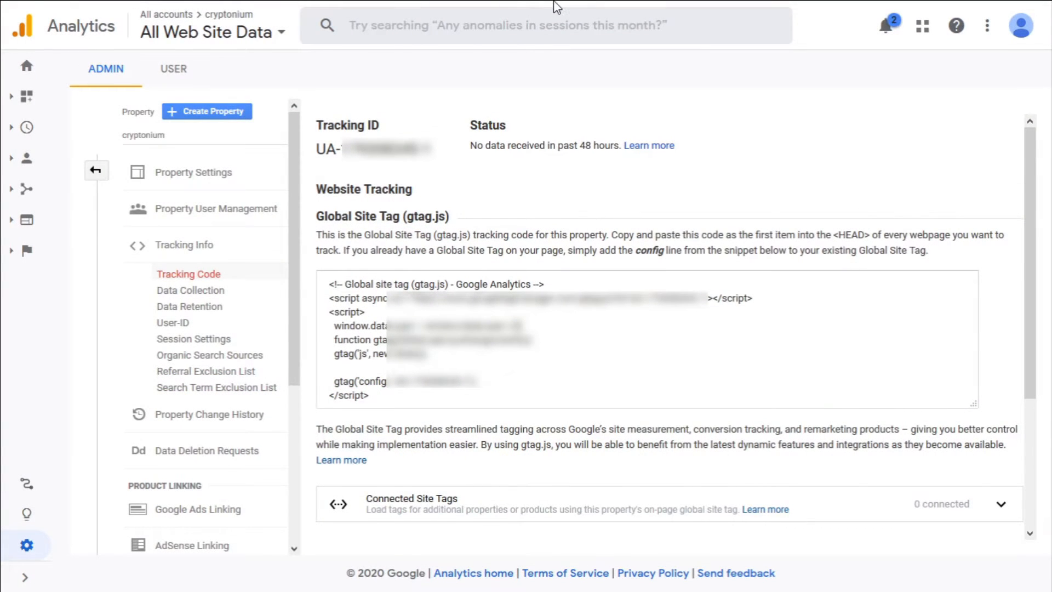
pyautogui.click(558, 7)
# Log in to cryptonium.xyz/wp-admin with the admin username and password
pyautogui.write('cryptonium.xyz')
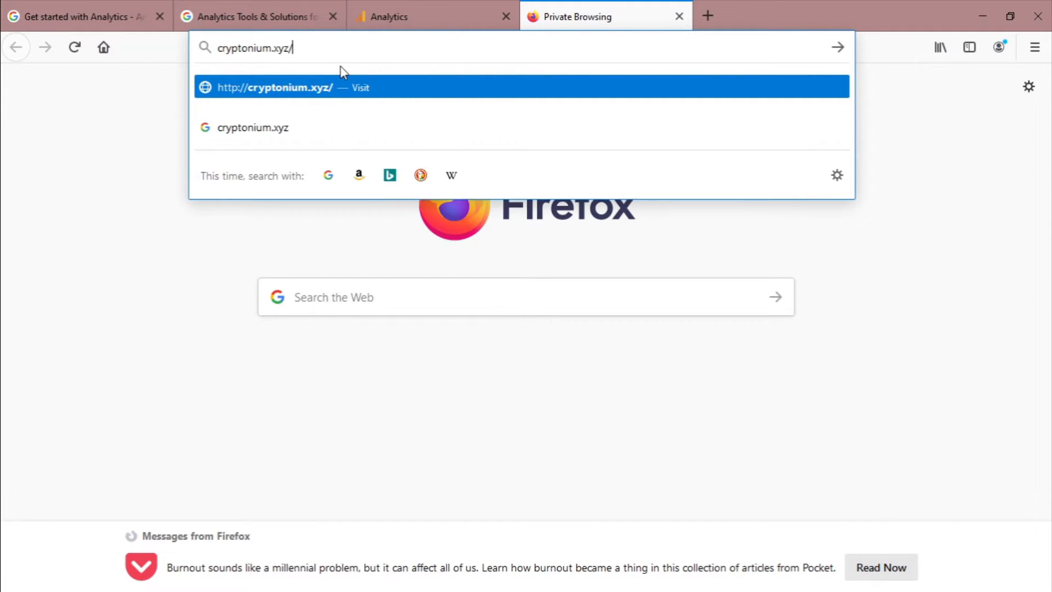
pyautogui.write('/wp-')
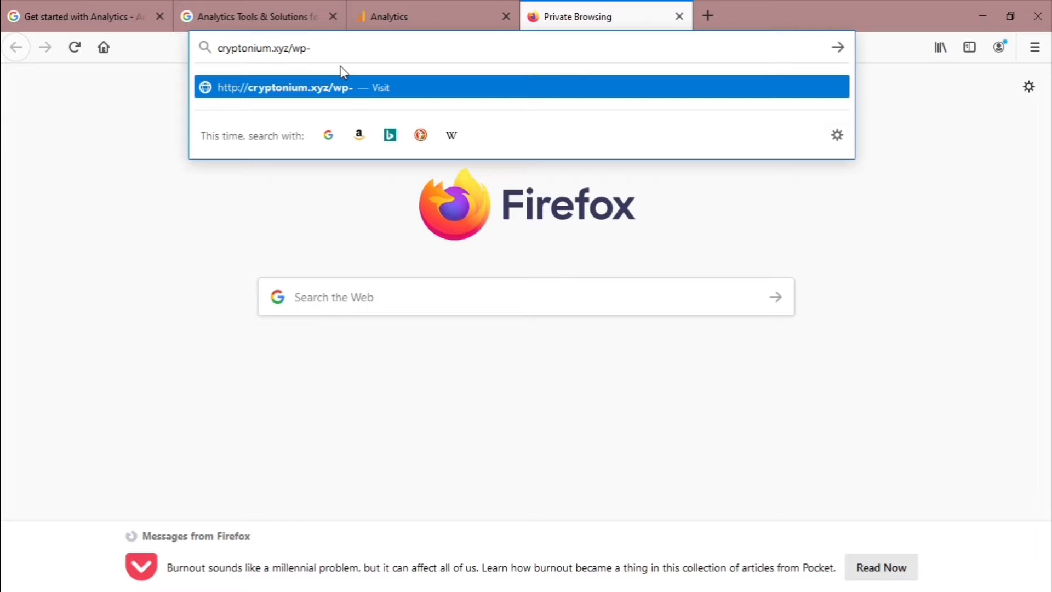
pyautogui.write('admin')
pyautogui.press('Return')
pyautogui.press('F11')
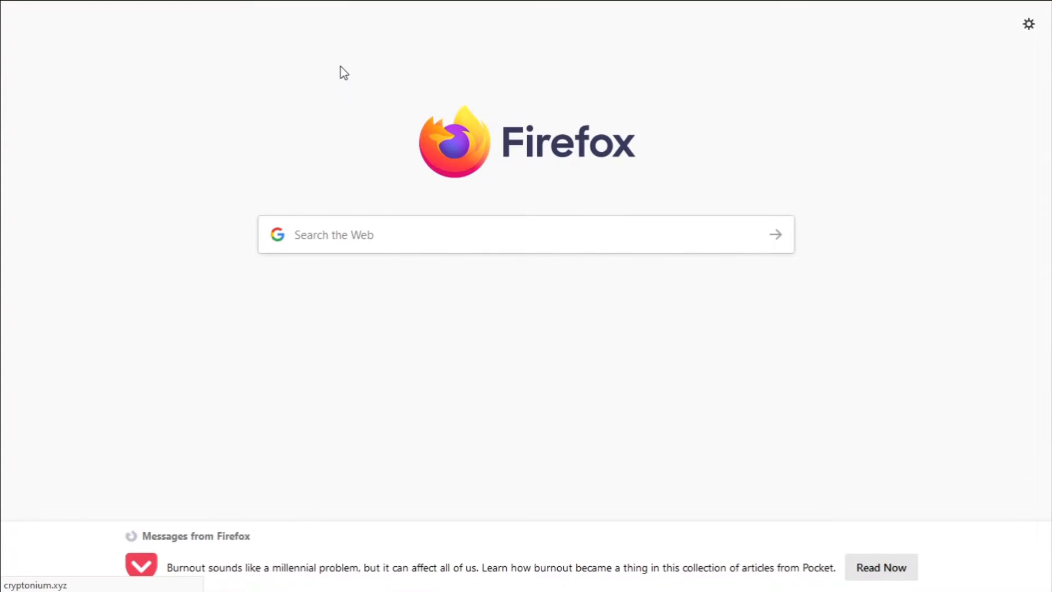
pyautogui.write('admin')
pyautogui.press('Tab')
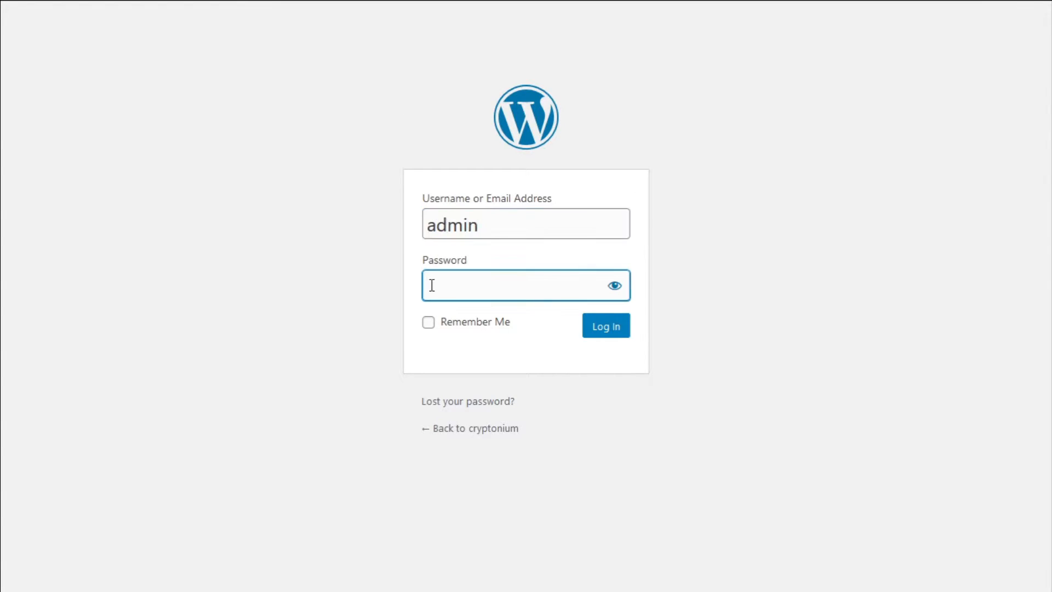
pyautogui.hotkey('ctrl', 'v')
pyautogui.click(621, 329)
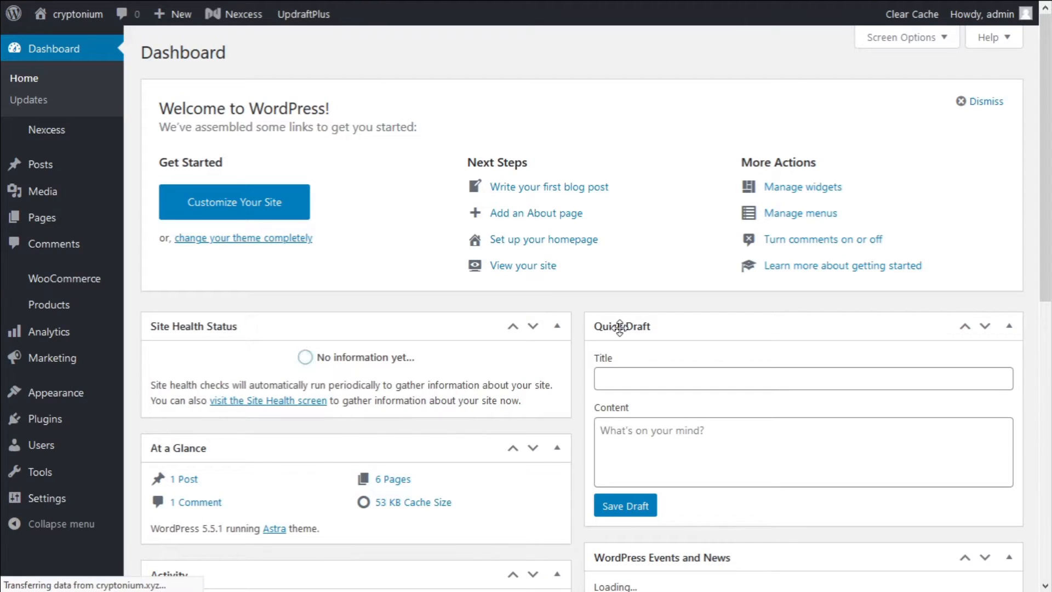
# Install and activate the WooCommerce Google Analytics Integration plugin from Plugins > Add New
pyautogui.moveTo(55, 422)
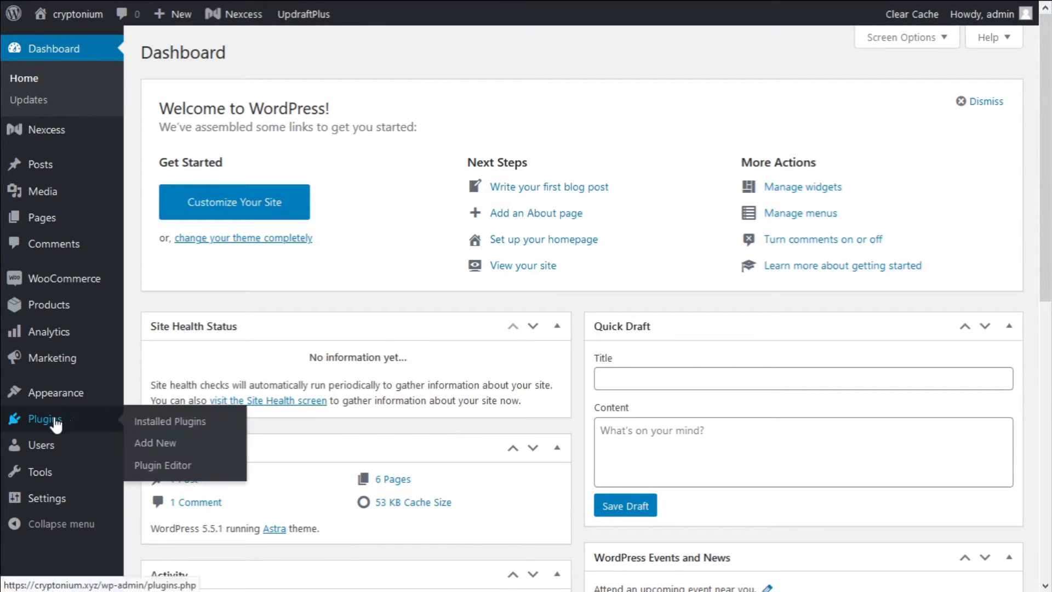
pyautogui.click(153, 445)
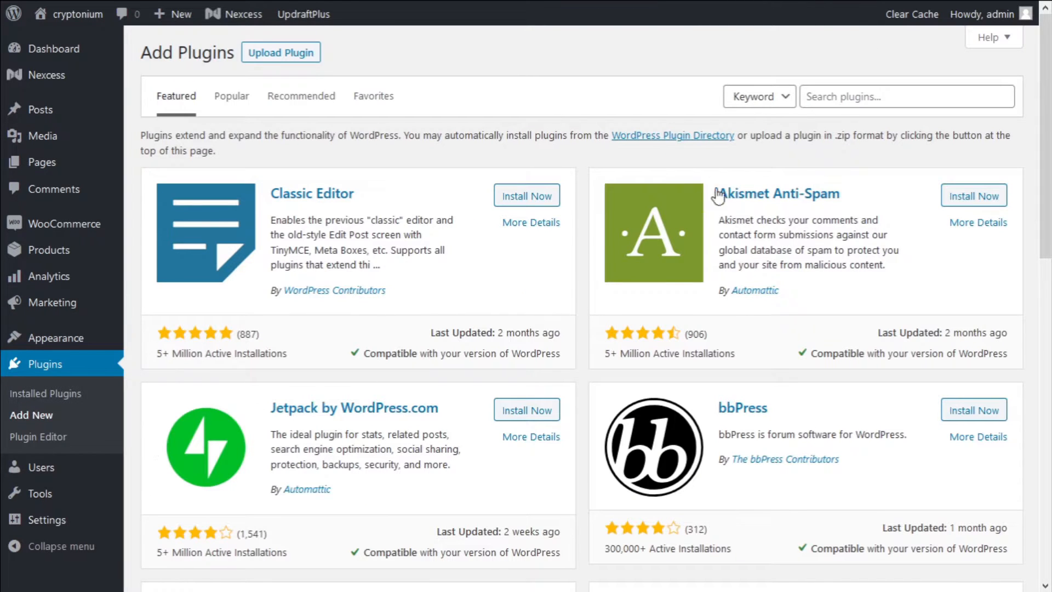
pyautogui.click(815, 101)
pyautogui.write('wroocommerce google analytics')
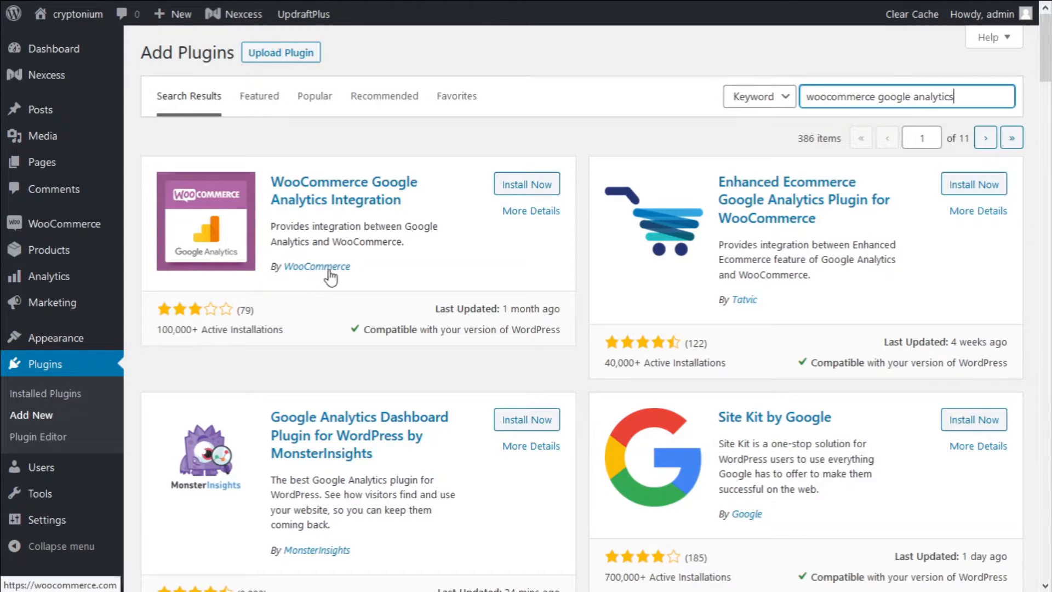
pyautogui.click(518, 192)
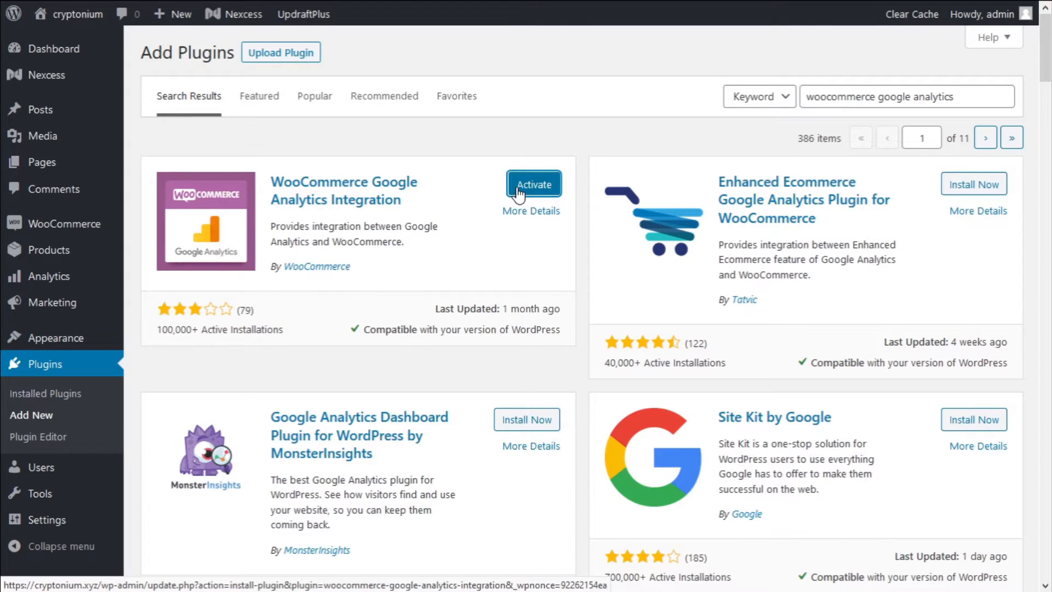
pyautogui.click(534, 186)
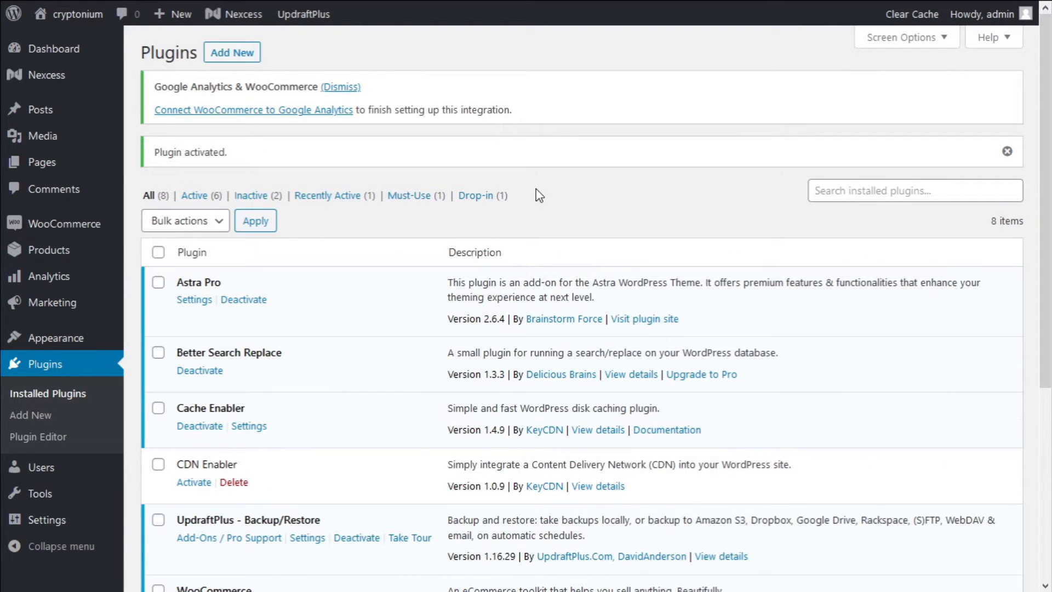
# Open WooCommerce Settings > Integration > Google Analytics
pyautogui.moveTo(97, 234)
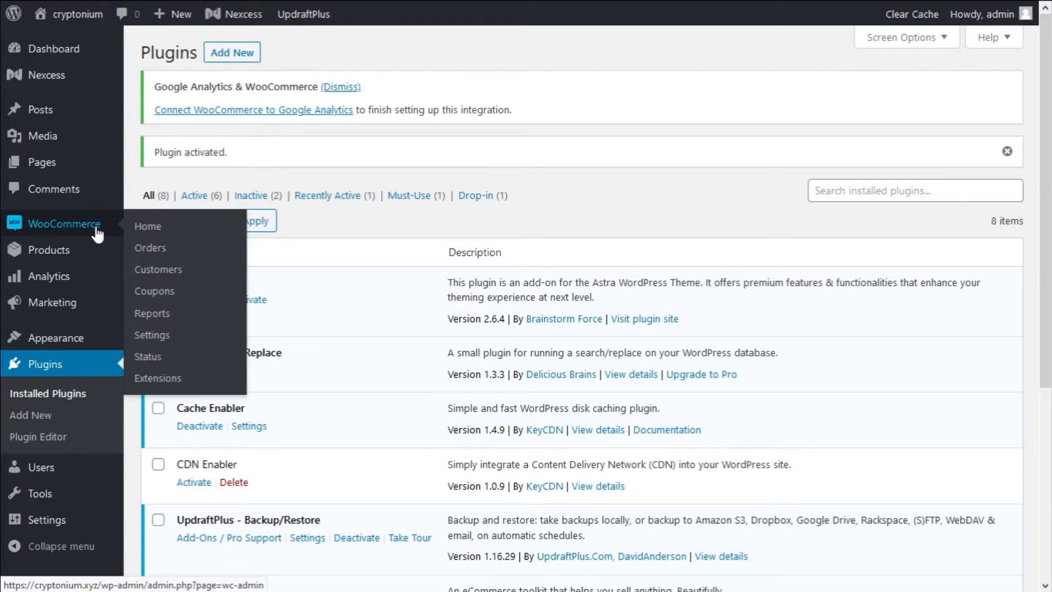
pyautogui.click(152, 335)
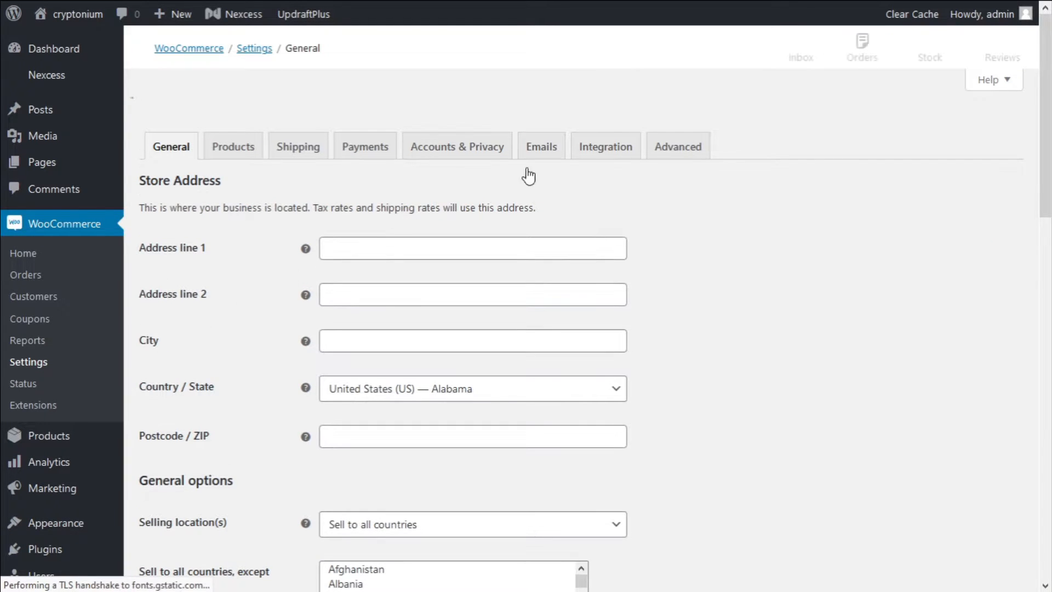
pyautogui.click(606, 115)
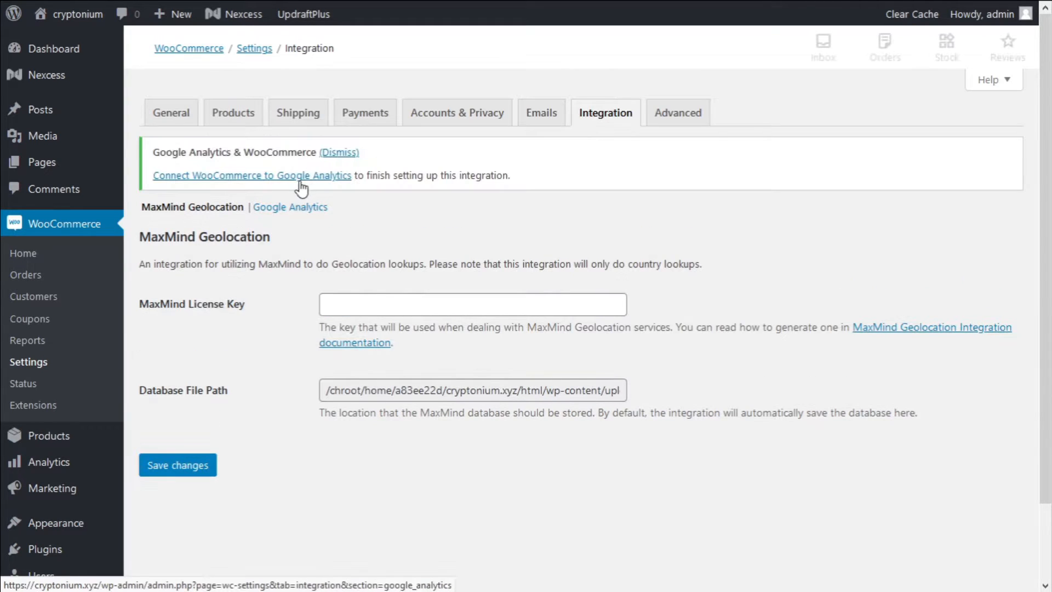
pyautogui.click(294, 208)
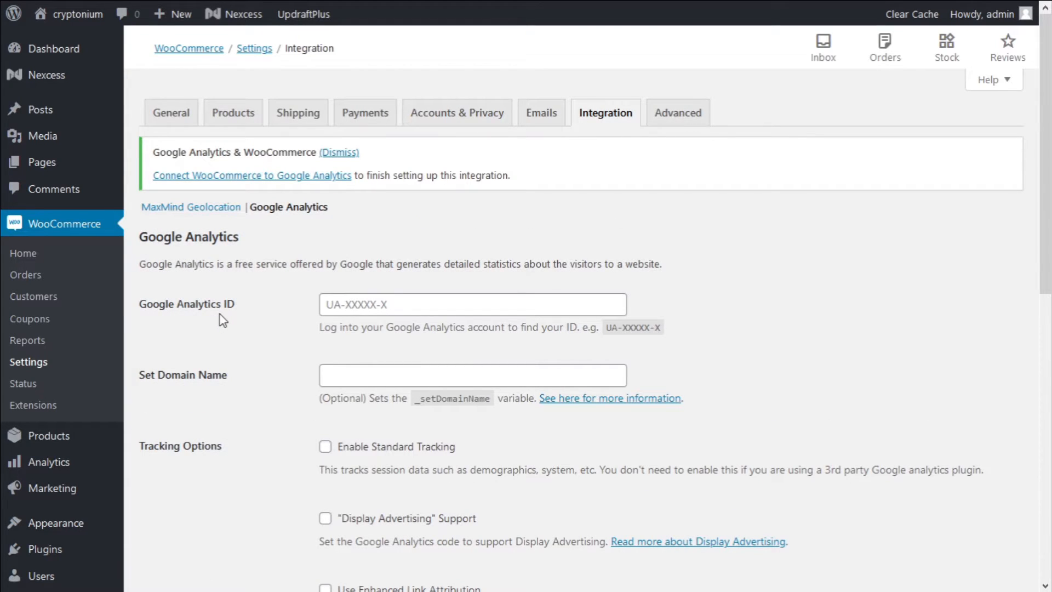
# Copy the property's tracking ID from the Analytics tracking code page
pyautogui.moveTo(263, 7)
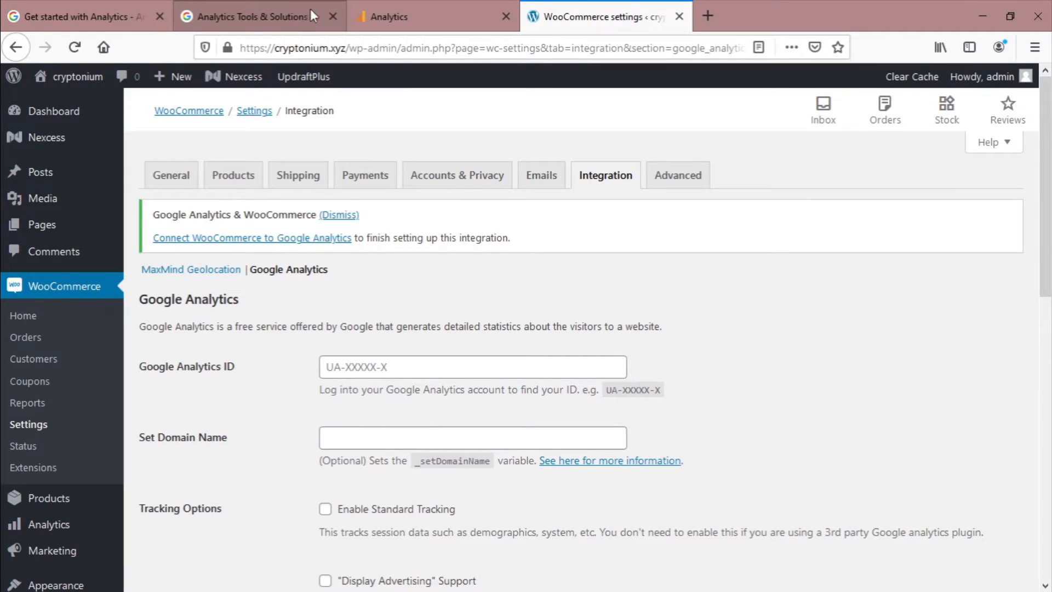
pyautogui.click(398, 8)
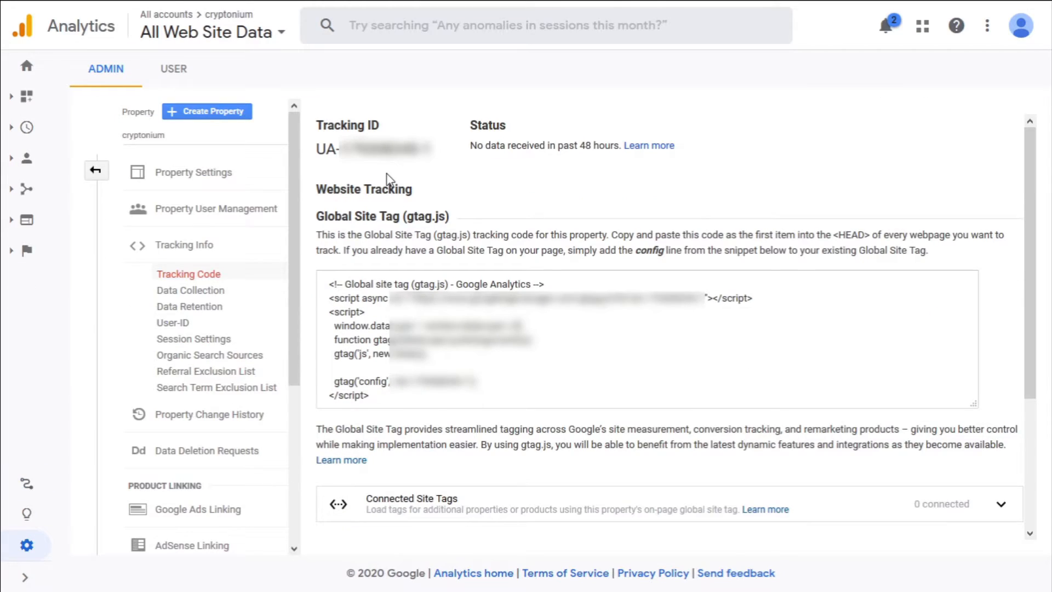
pyautogui.moveTo(434, 150); pyautogui.dragTo(321, 154)
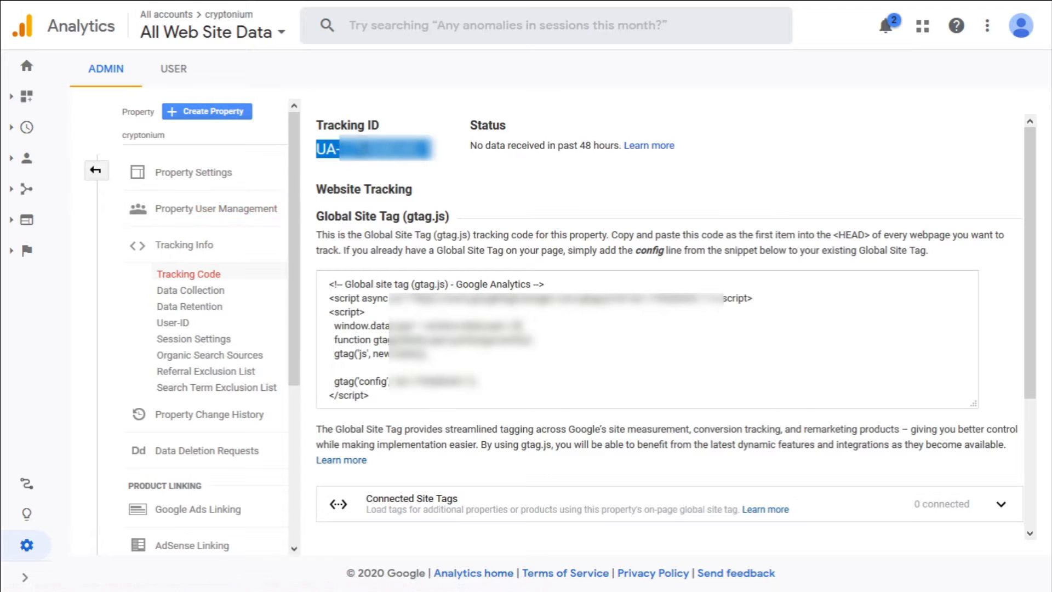
pyautogui.rightClick(360, 147)
pyautogui.click(376, 162)
# Paste the copied tracking ID into the WooCommerce Google Analytics ID field
pyautogui.click(551, 10)
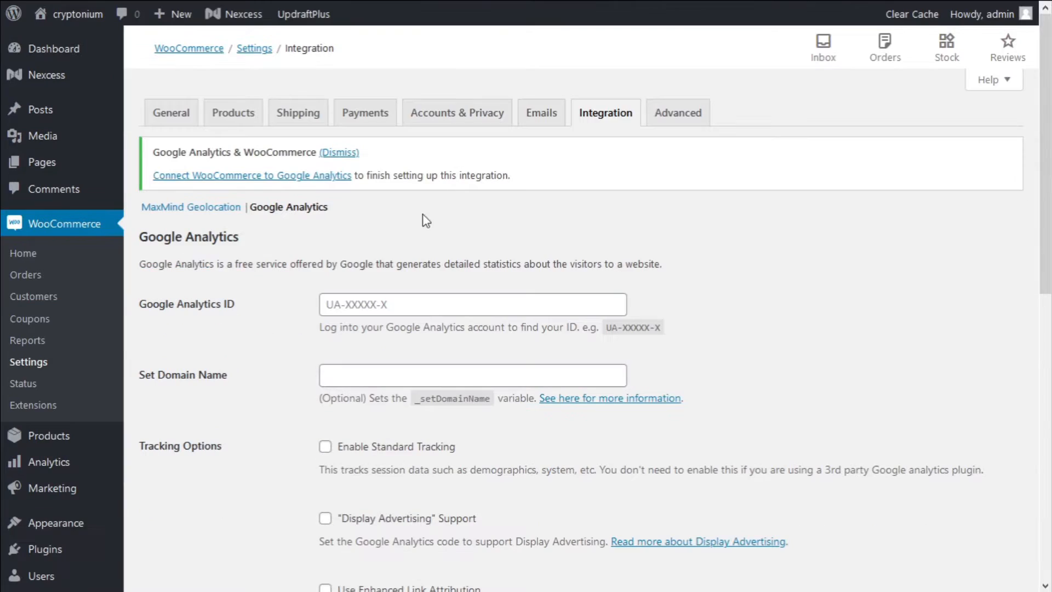
pyautogui.click(330, 305)
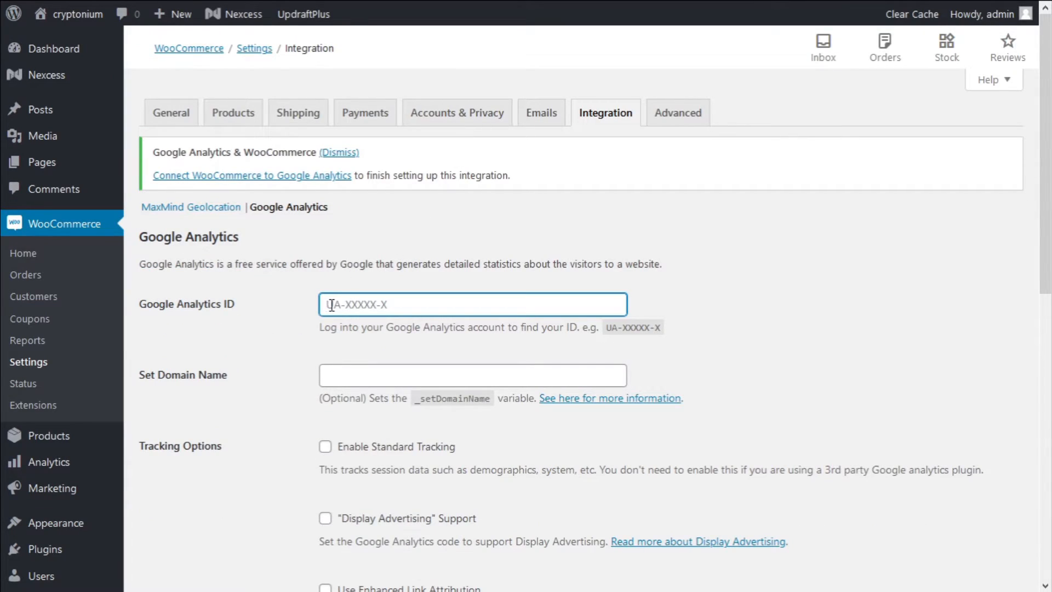
pyautogui.hotkey('ctrl', 'v')
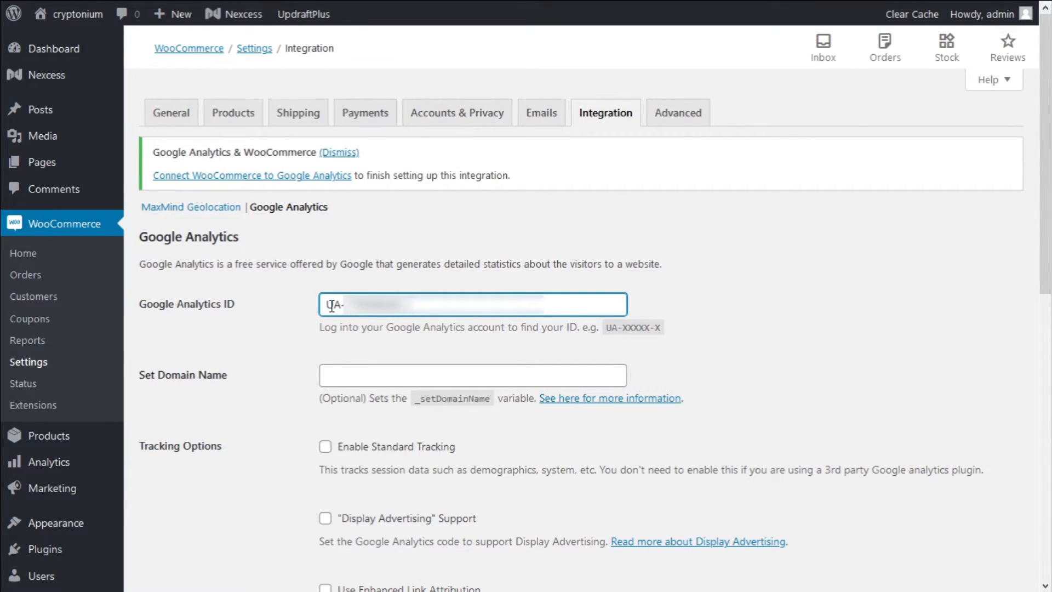
# Enable standard tracking, enhanced link attribution and Universal Analytics options
pyautogui.scroll(-1, 319, 341)
pyautogui.scroll(-1, 321, 340)
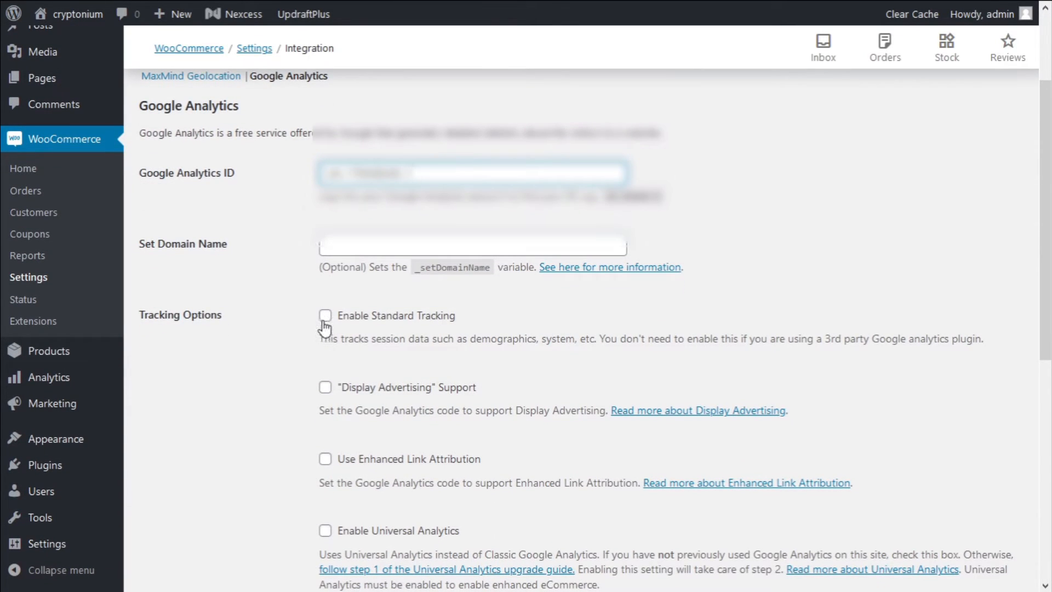
pyautogui.click(324, 317)
pyautogui.scroll(-1, 327, 351)
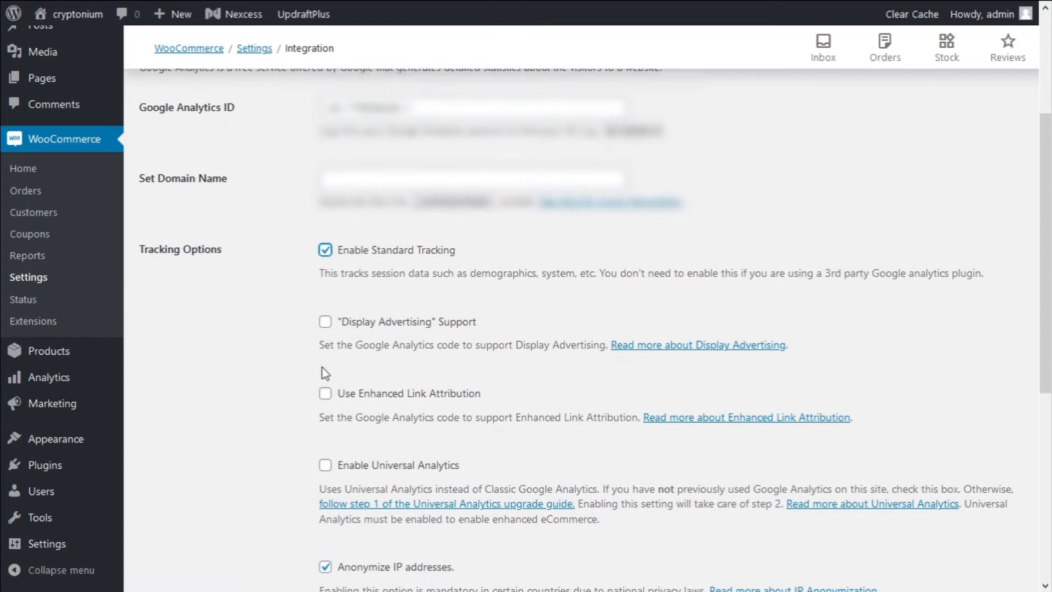
pyautogui.click(325, 394)
pyautogui.scroll(-1, 328, 404)
pyautogui.click(326, 399)
pyautogui.scroll(-3, 327, 406)
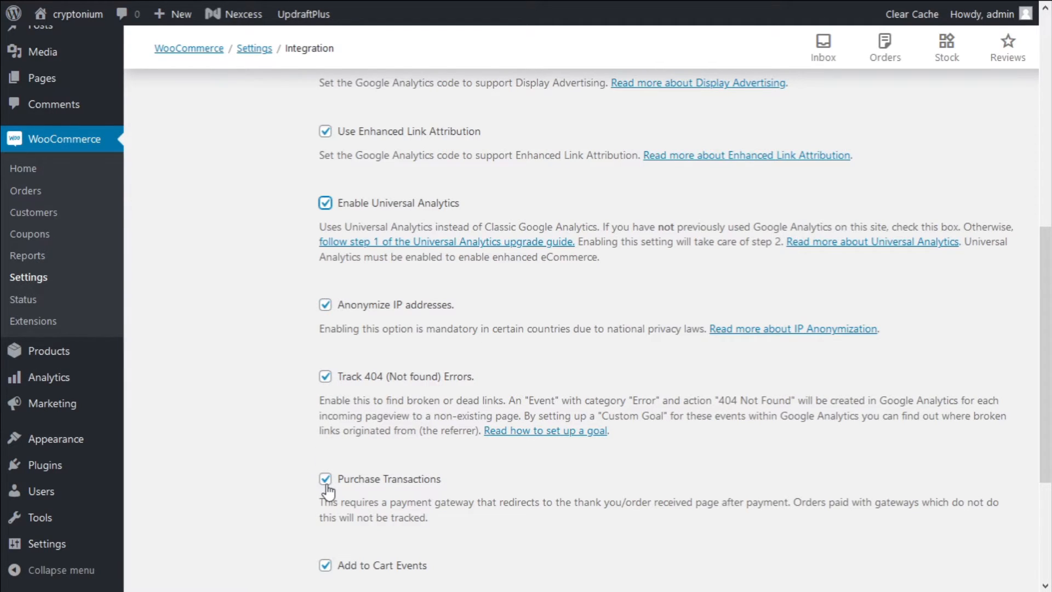
pyautogui.scroll(-2, 327, 489)
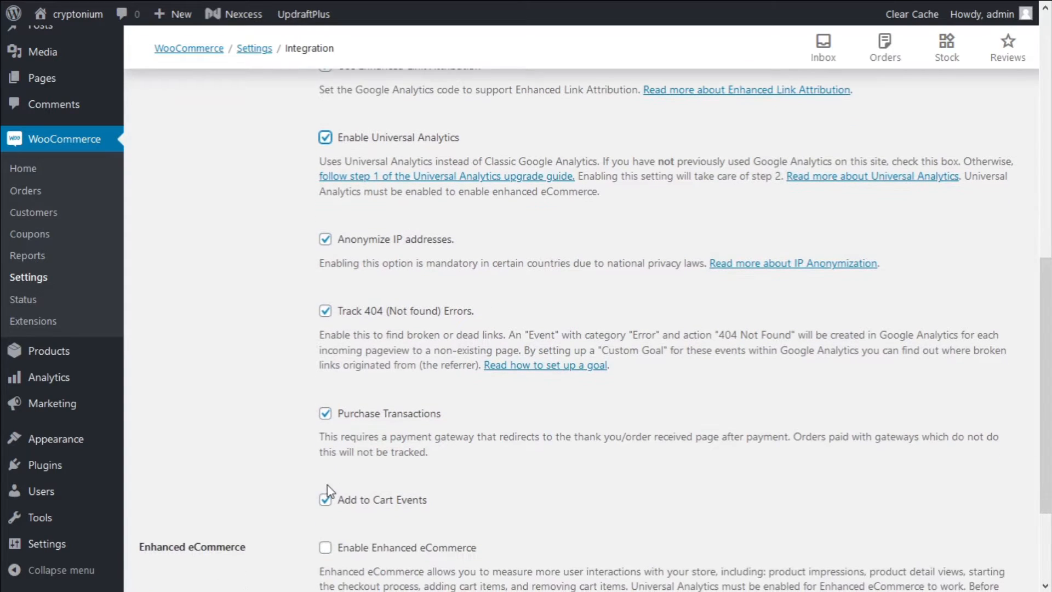
pyautogui.scroll(-3, 327, 510)
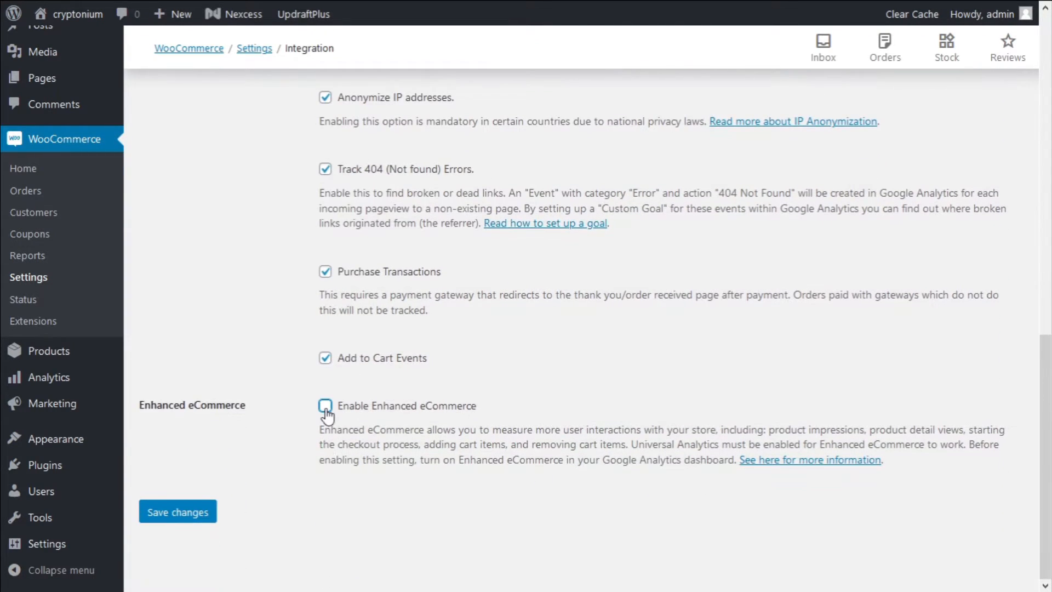
# Tick Enable Enhanced eCommerce, keep its event sub-options checked, and save changes
pyautogui.click(325, 406)
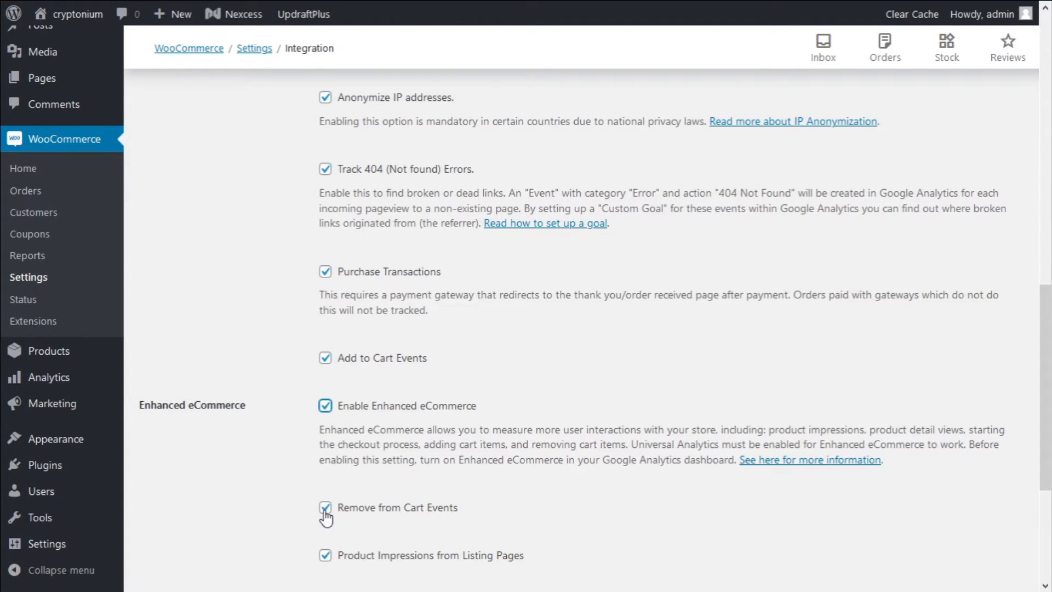
pyautogui.scroll(-1, 325, 516)
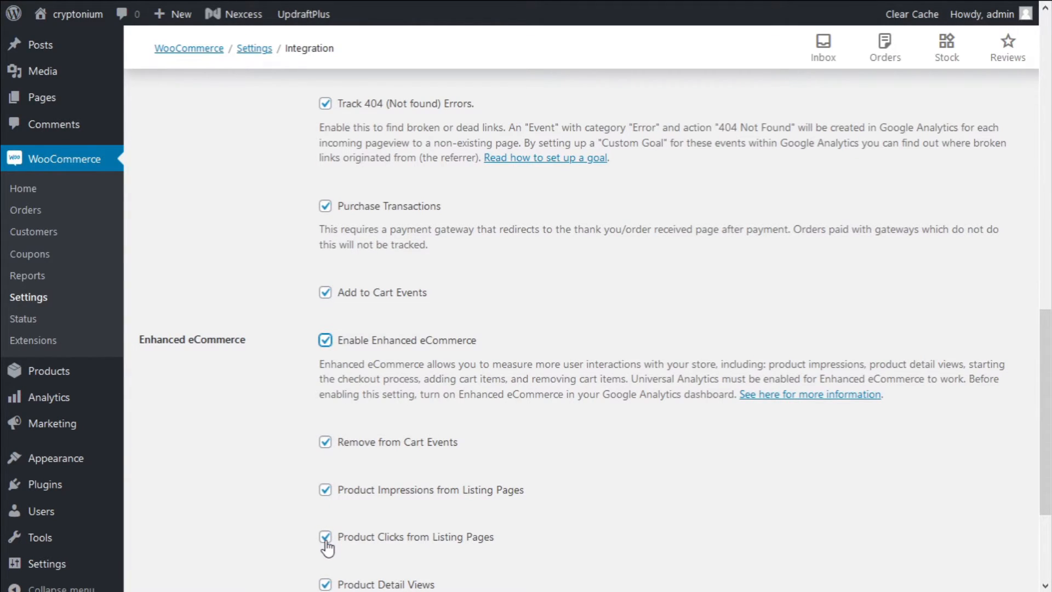
pyautogui.scroll(-1, 327, 542)
pyautogui.scroll(-1, 327, 526)
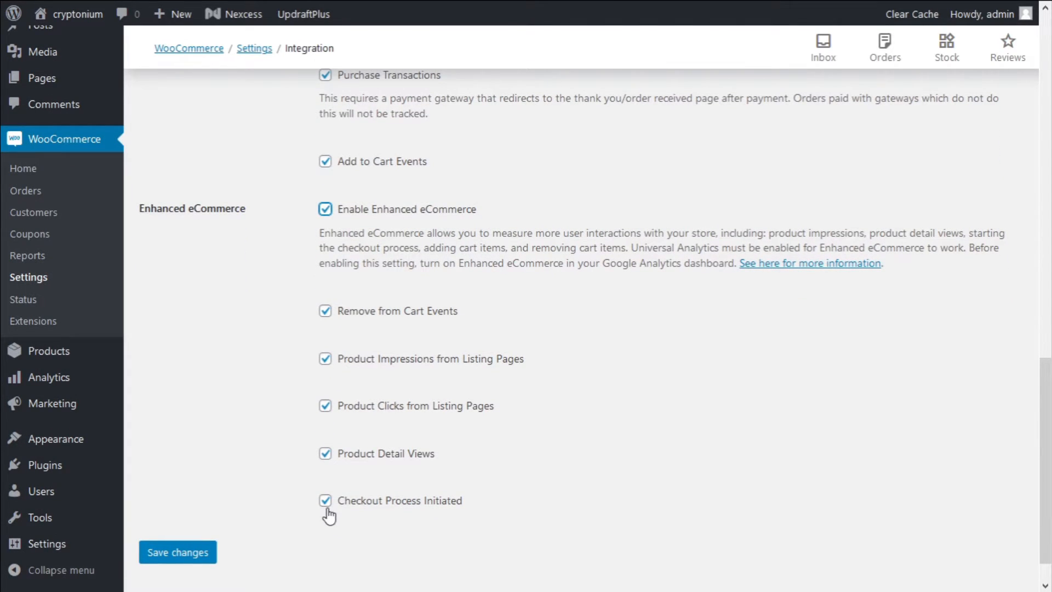
pyautogui.click(189, 557)
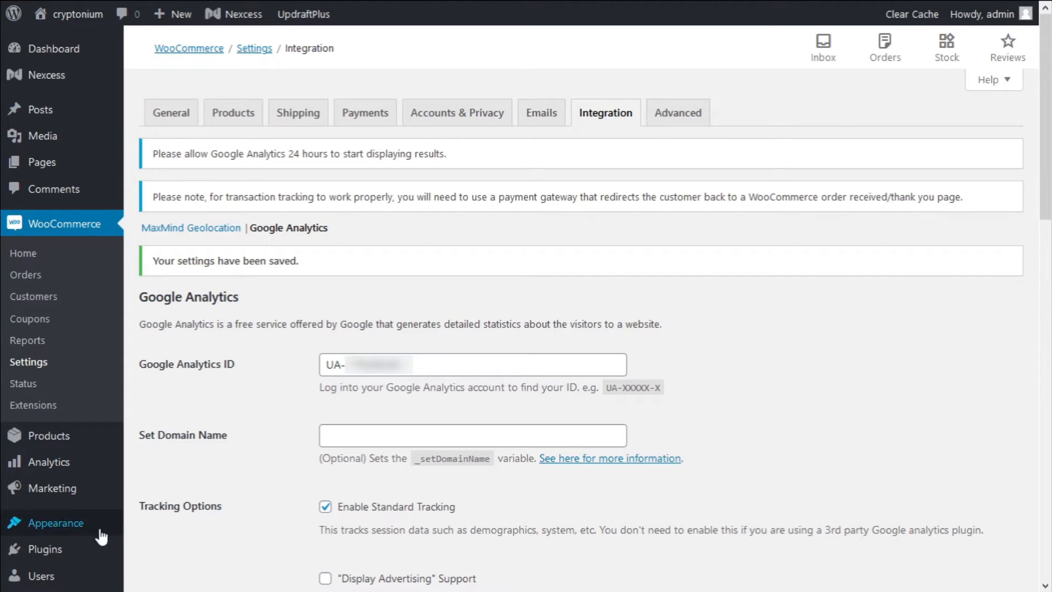
pyautogui.moveTo(77, 556)
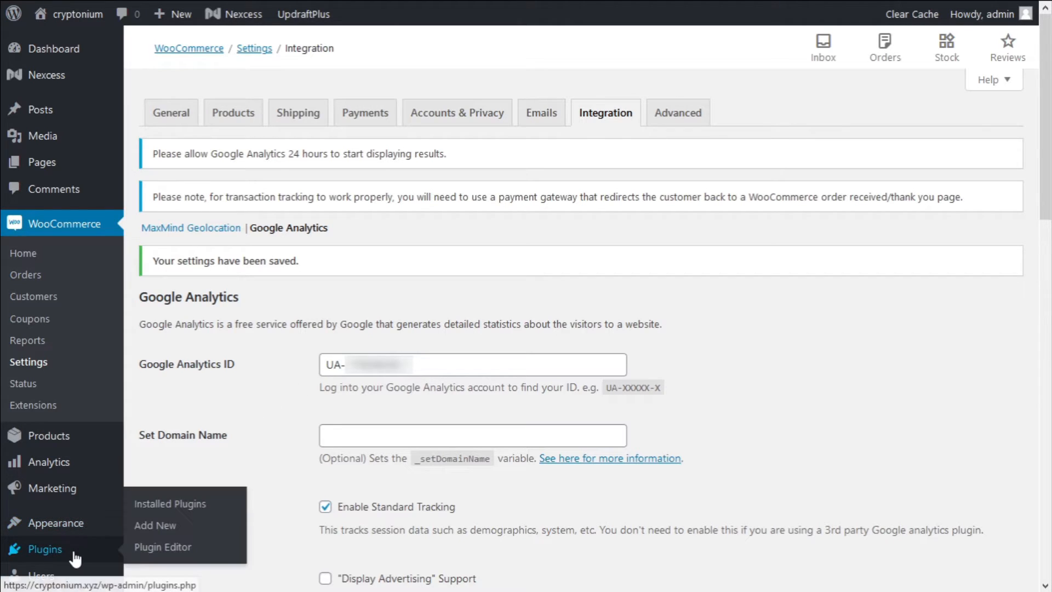
# Search the plugin directory for 'google site kit', then install and activate Site Kit by Google
pyautogui.click(153, 527)
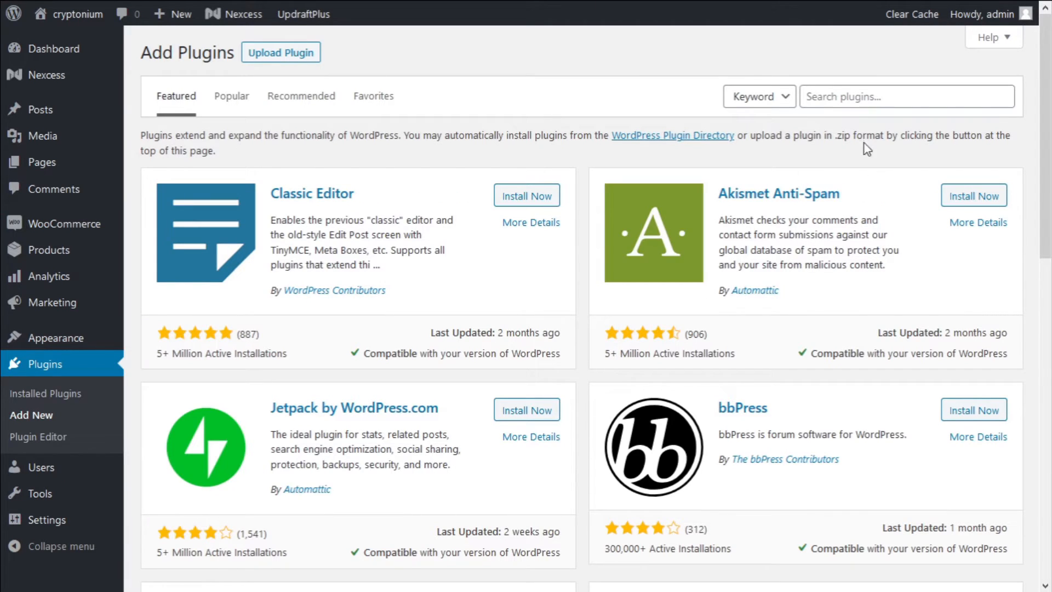
pyautogui.click(819, 98)
pyautogui.write('google site kit')
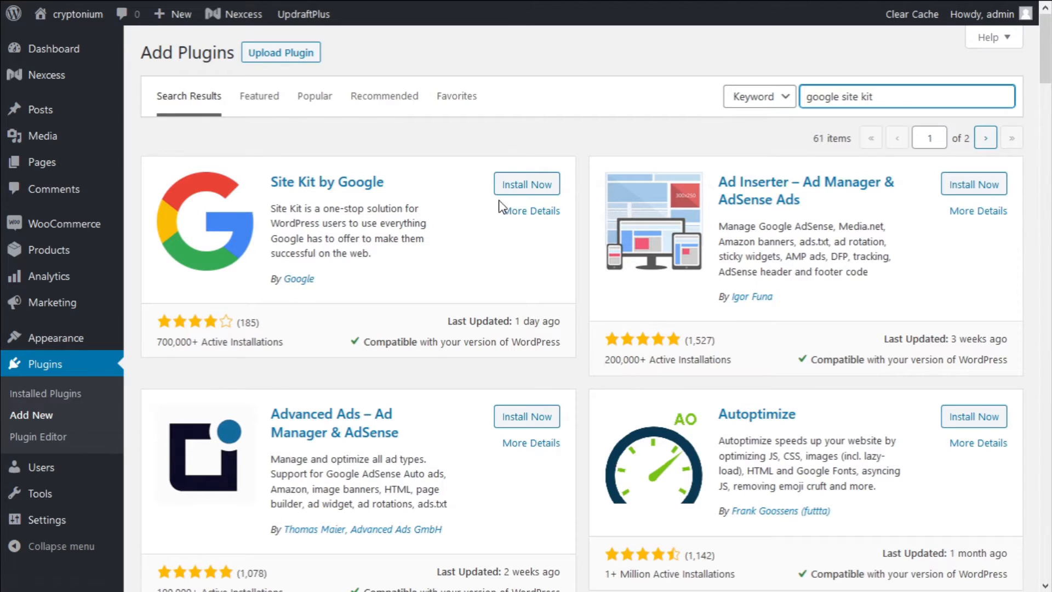
pyautogui.click(527, 186)
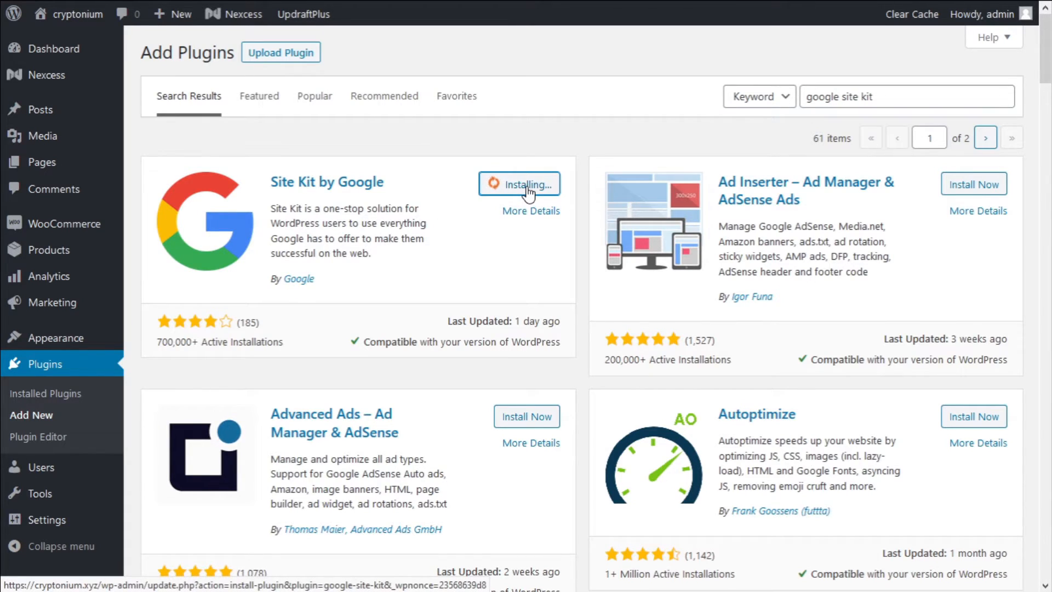
pyautogui.click(528, 189)
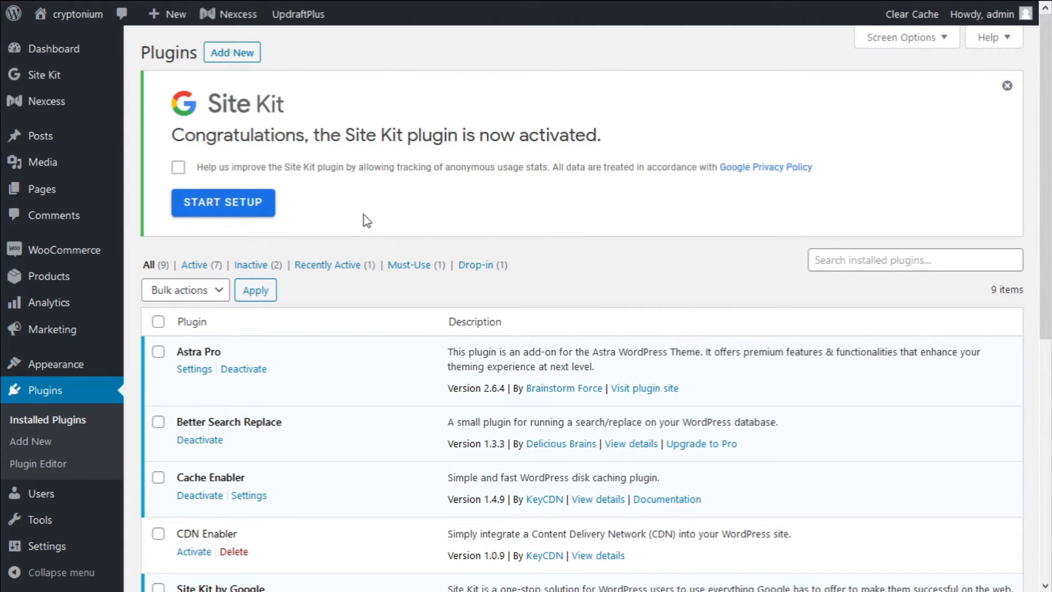
# Start Site Kit setup, sign in with Google and grant Search Console and site-list permissions
pyautogui.click(236, 218)
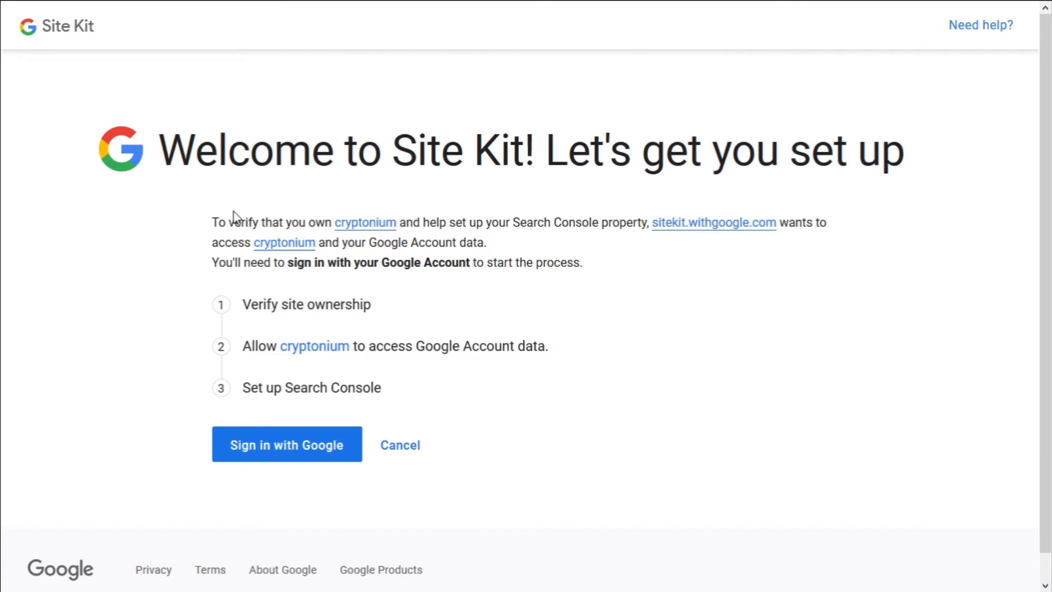
pyautogui.click(294, 451)
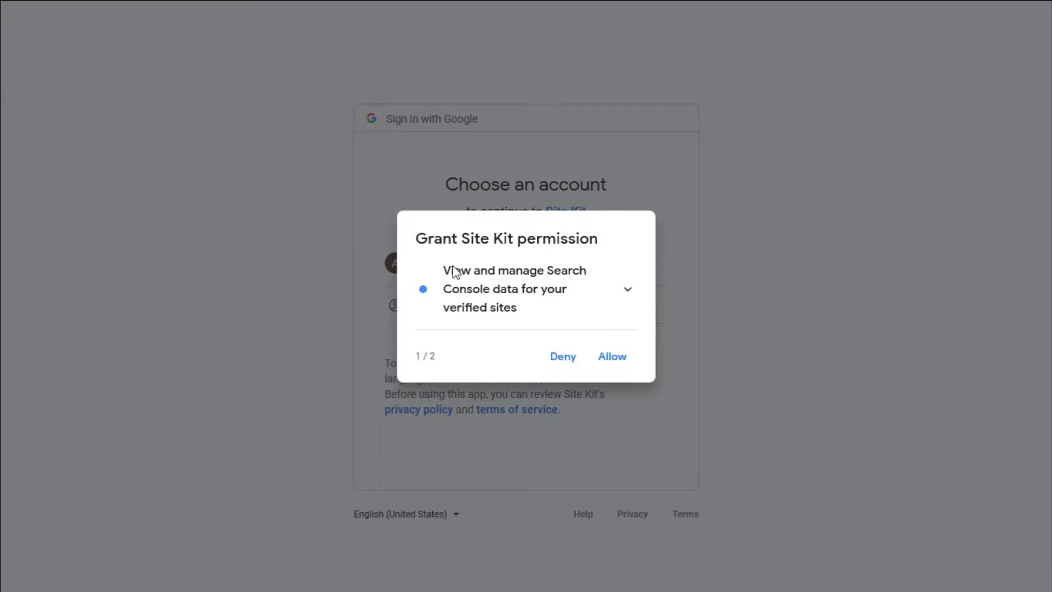
pyautogui.click(612, 359)
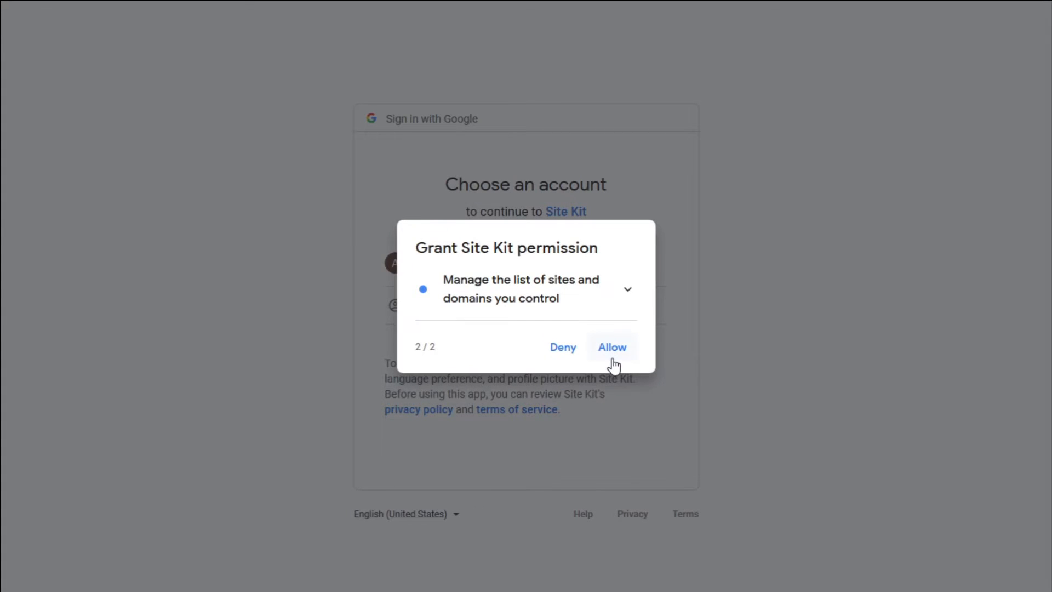
pyautogui.click(614, 359)
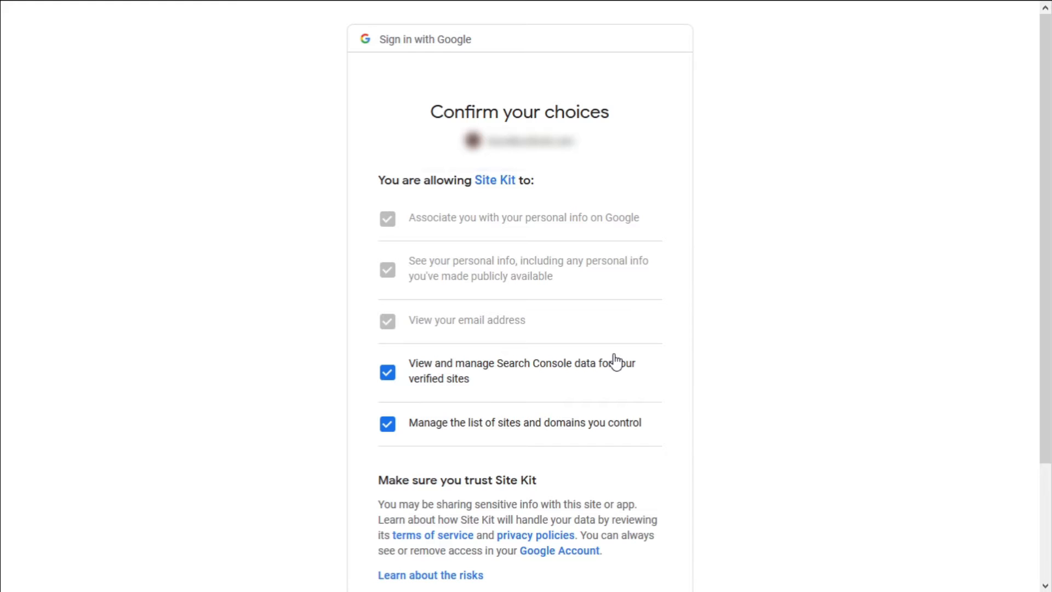
pyautogui.scroll(-3, 395, 416)
pyautogui.click(618, 491)
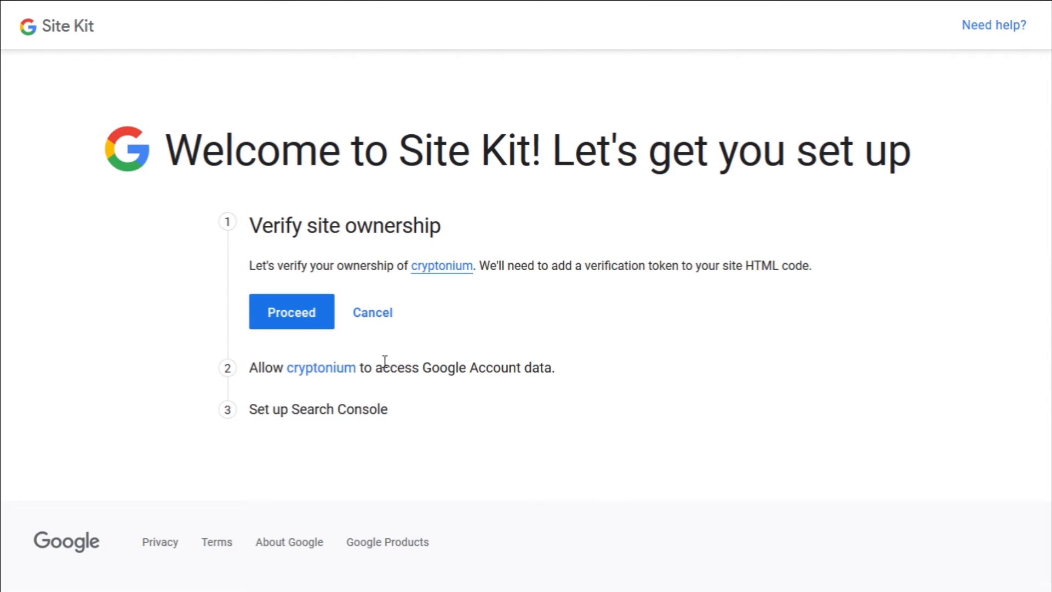
# Verify ownership of cryptonium, allow account access, add it to Search Console and reach the dashboard
pyautogui.click(283, 316)
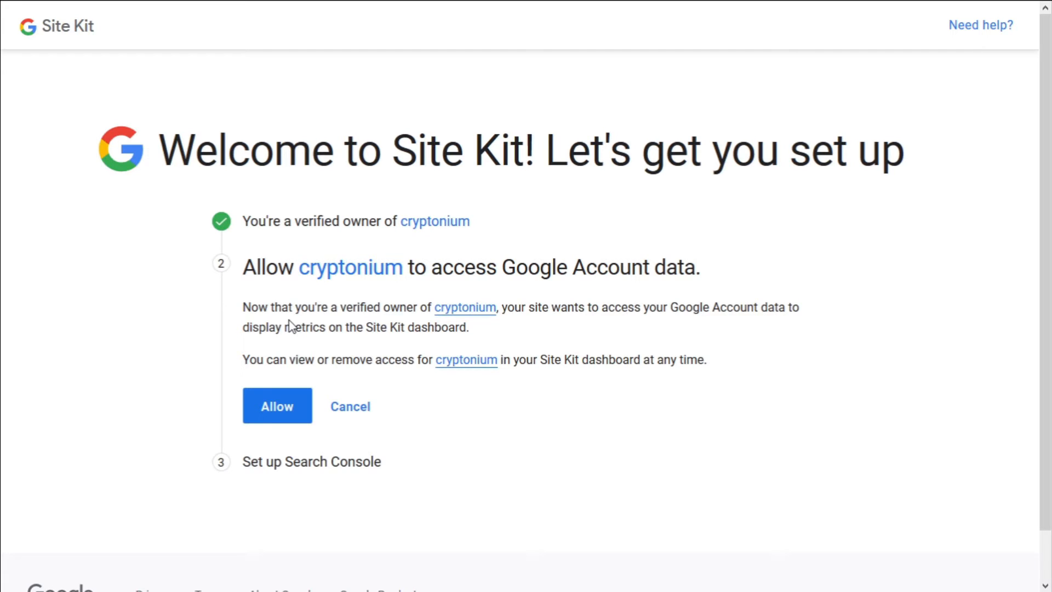
pyautogui.click(278, 408)
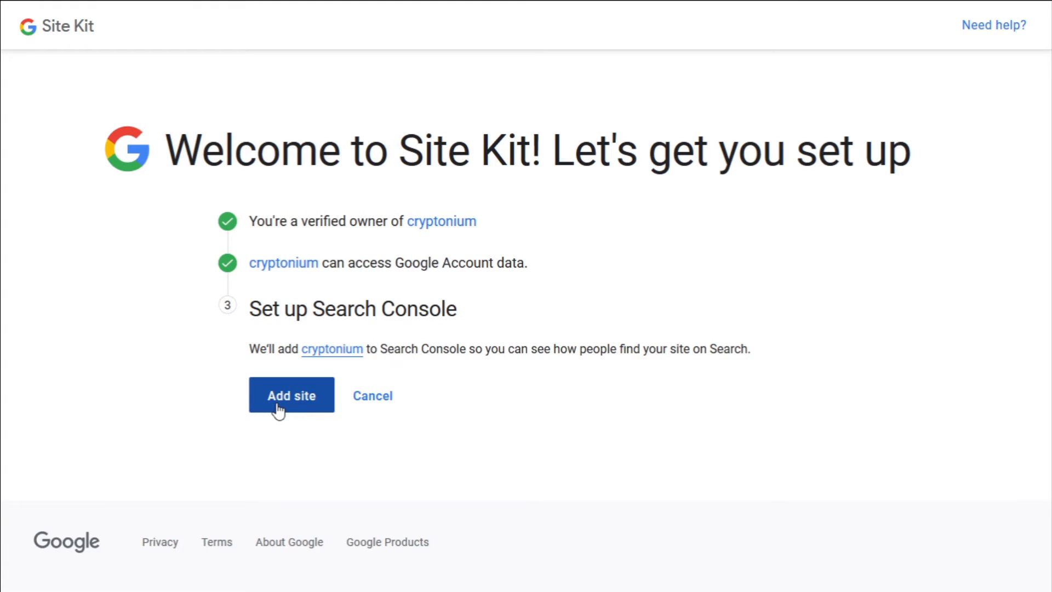
pyautogui.click(278, 408)
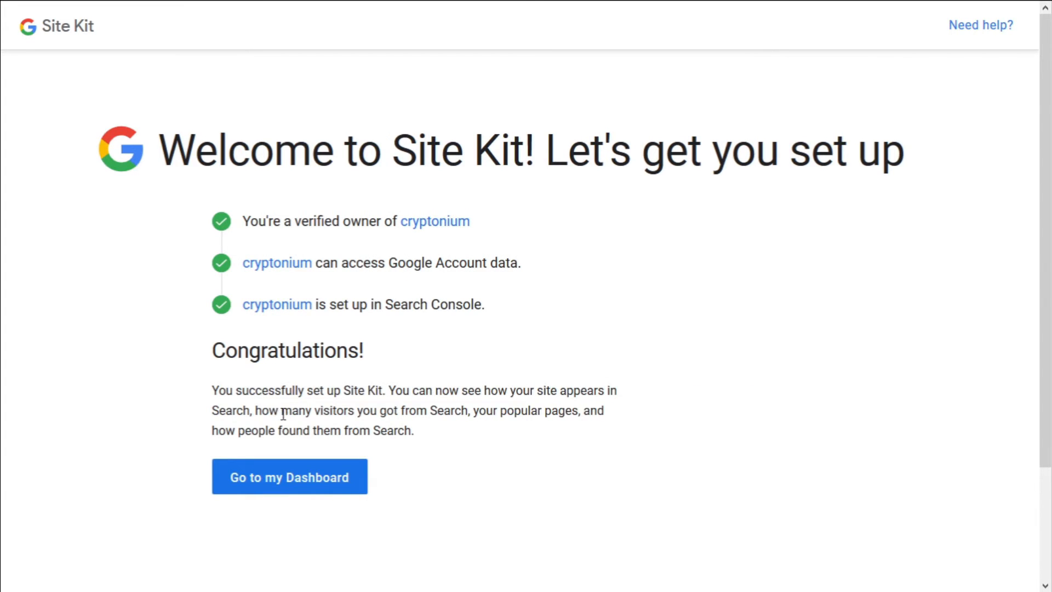
pyautogui.click(317, 480)
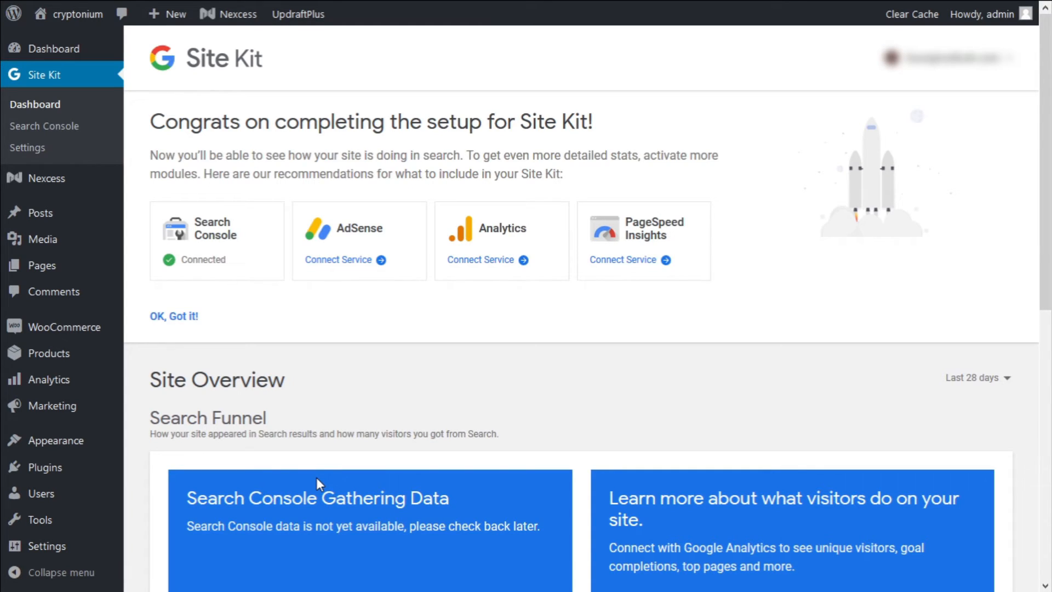
# Connect Analytics with the Google account, grant view permission, and configure the cryptonium property with All Web Site Data
pyautogui.click(494, 272)
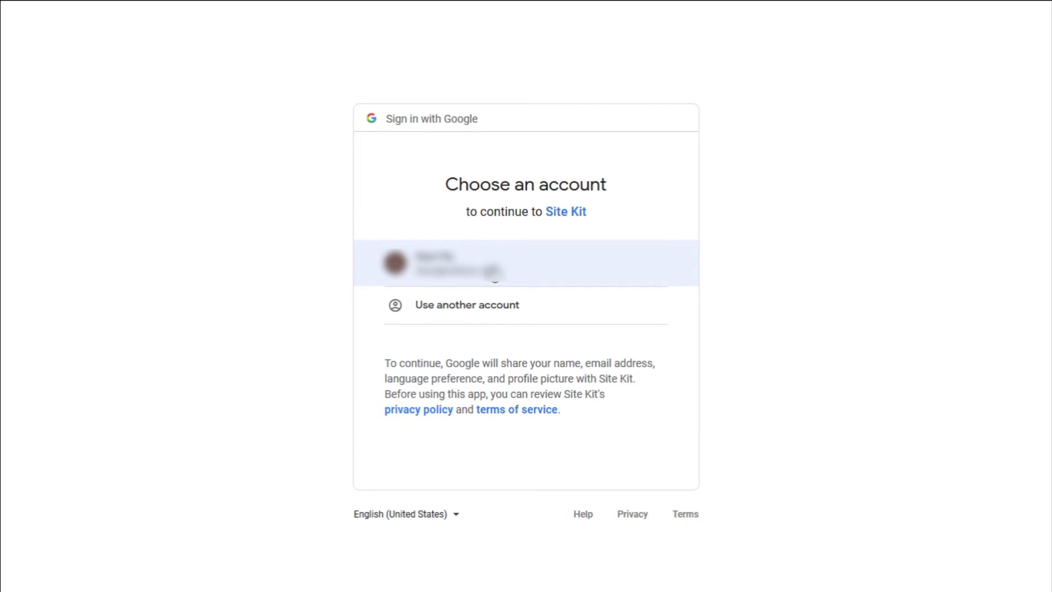
pyautogui.click(493, 272)
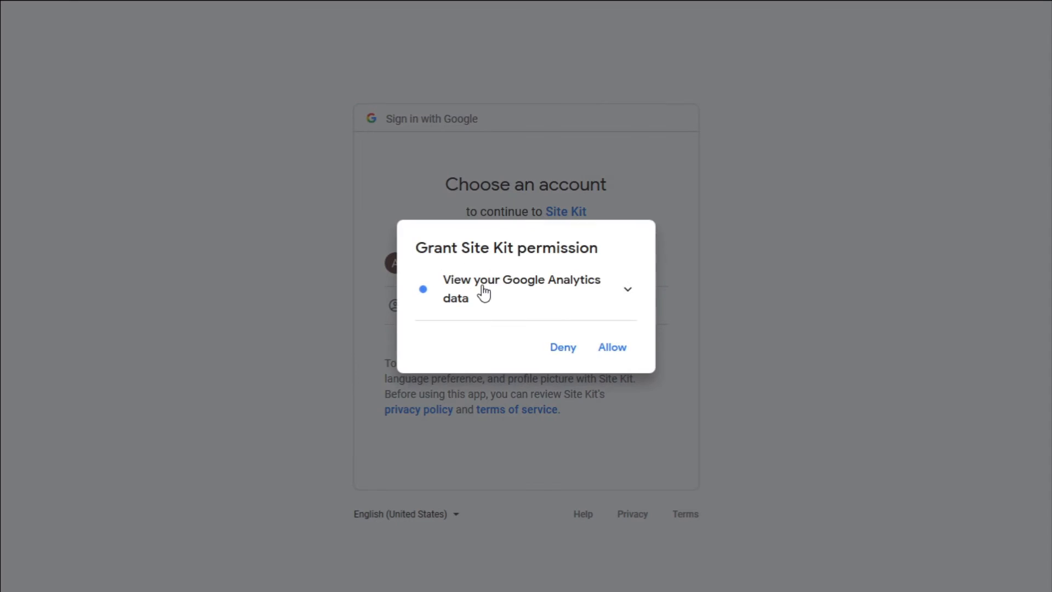
pyautogui.click(613, 351)
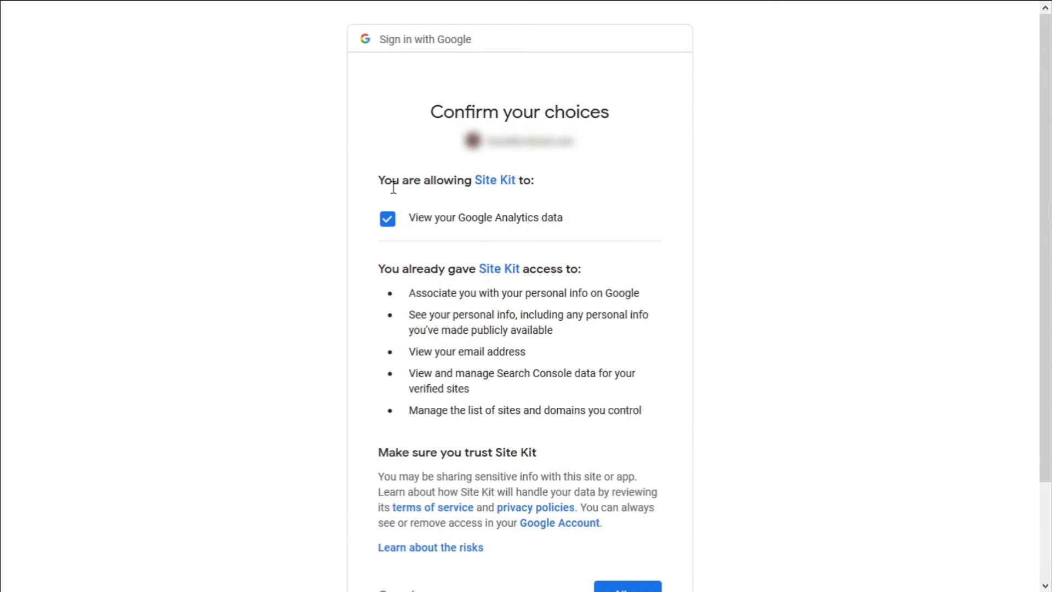
pyautogui.scroll(-2, 389, 236)
pyautogui.click(644, 478)
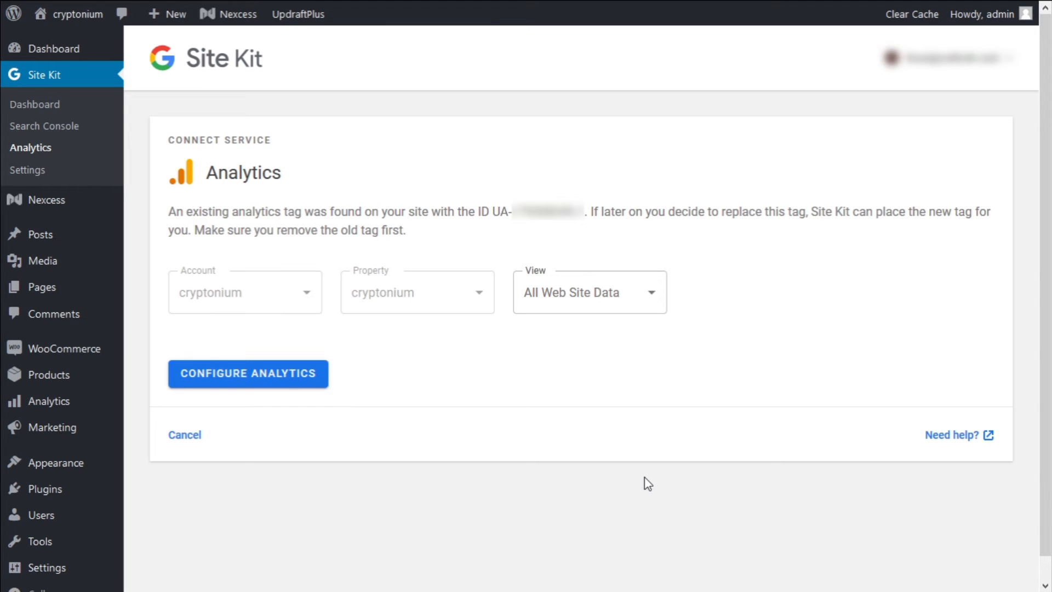
pyautogui.click(267, 378)
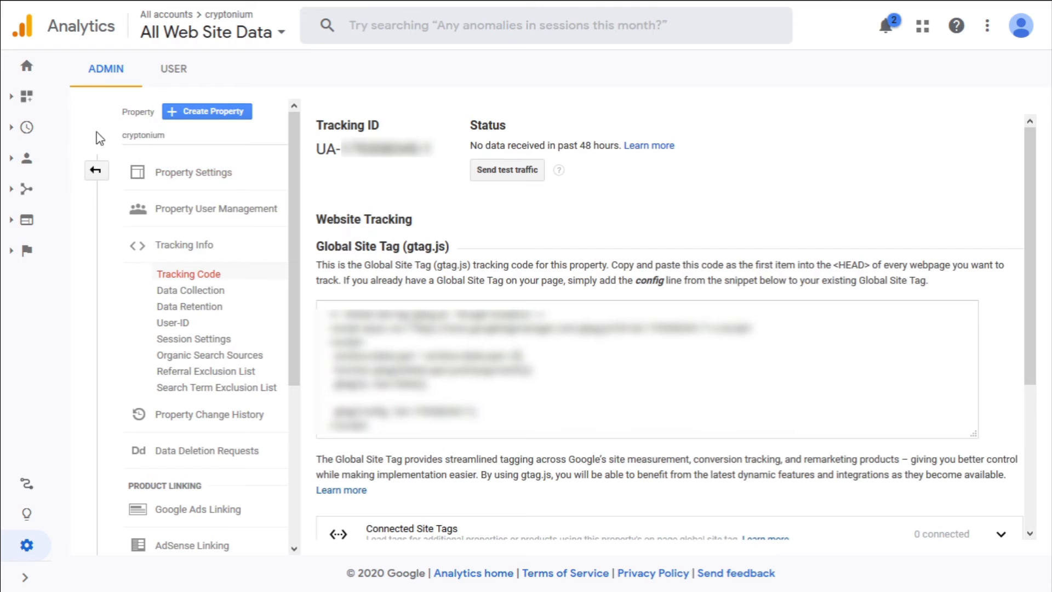
# Open the Realtime Overview report for the cryptonium property
pyautogui.click(25, 129)
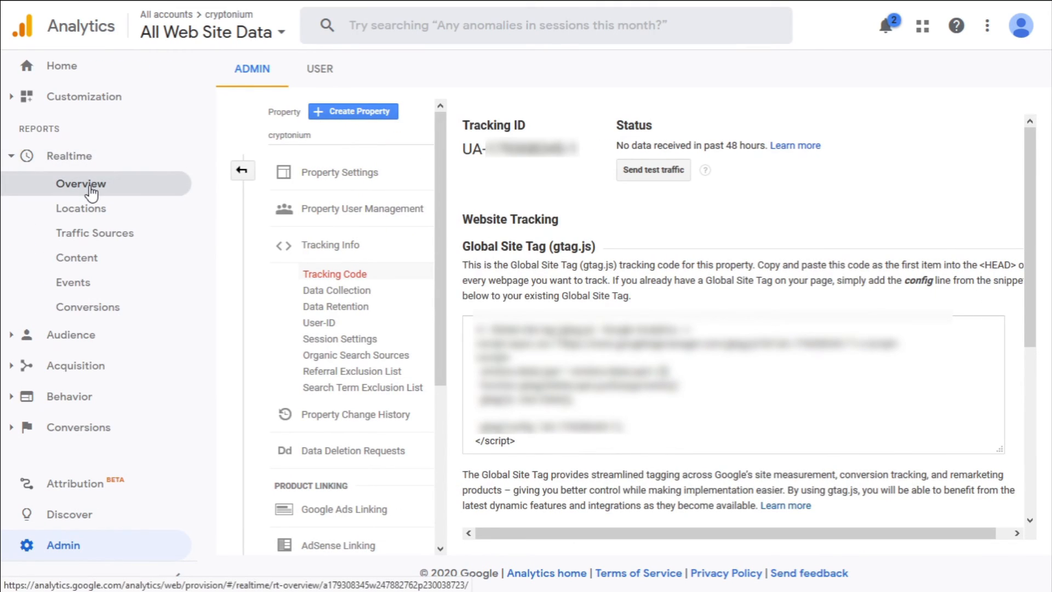
pyautogui.click(91, 193)
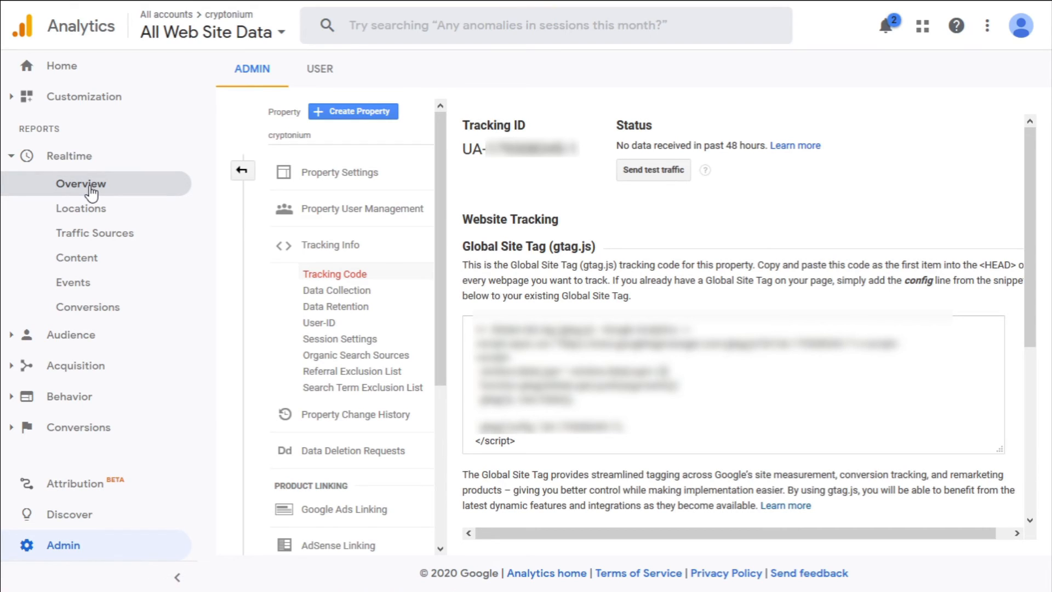